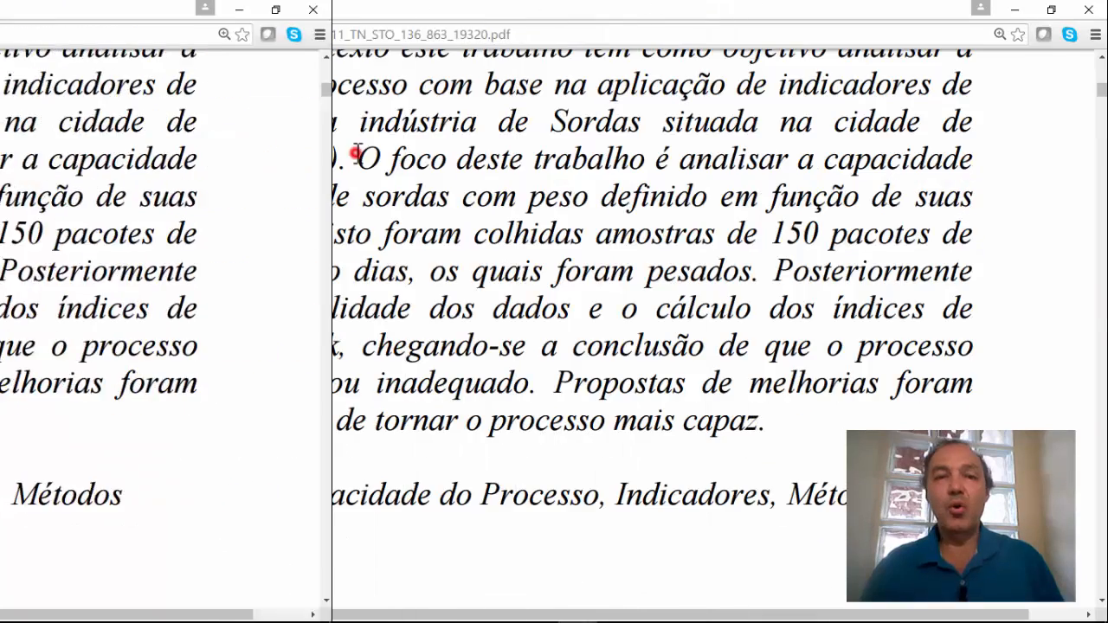
- Highlight the abstract passage from the study's focus through the Cp and Cpk calculation to the conclusion about process capability
left_click_drag(350, 154, 758, 268)
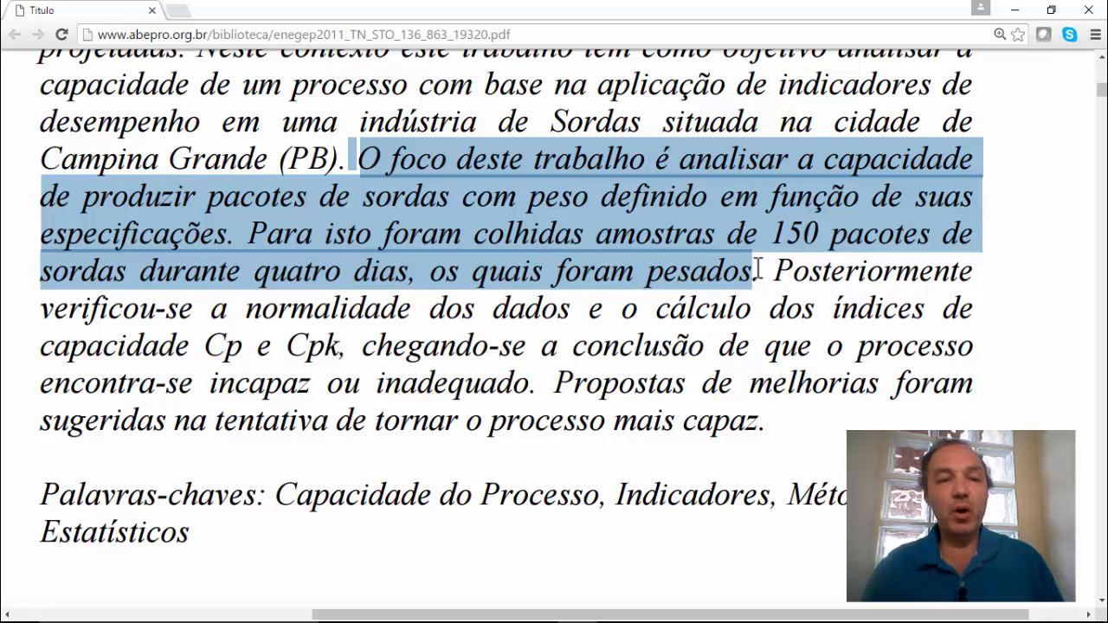
left_click_drag(758, 269, 583, 316)
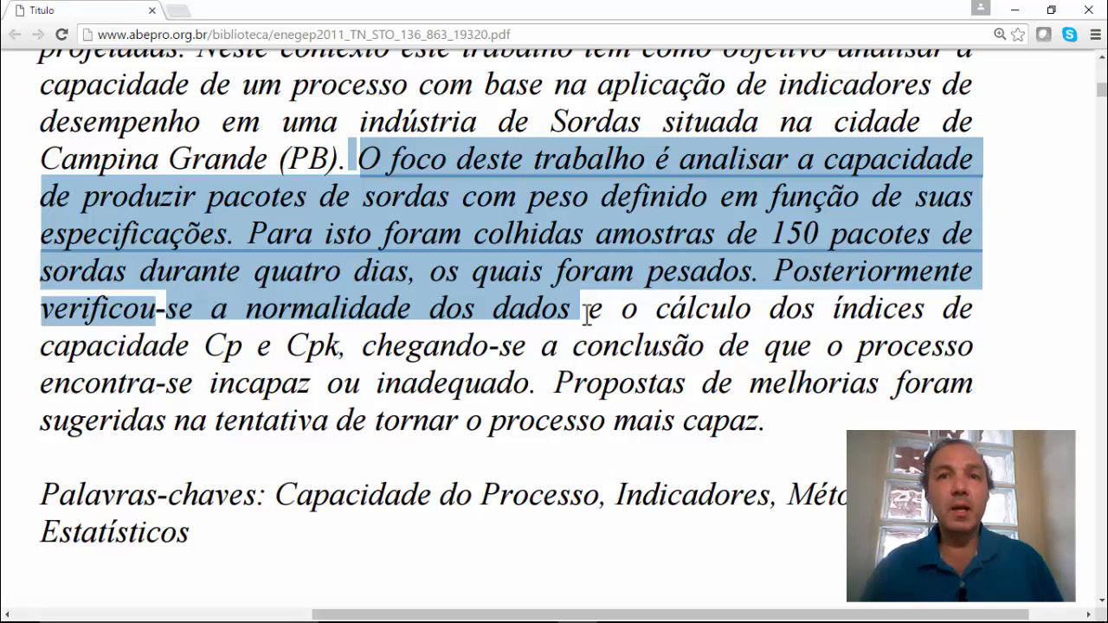
left_click_drag(588, 313, 344, 367)
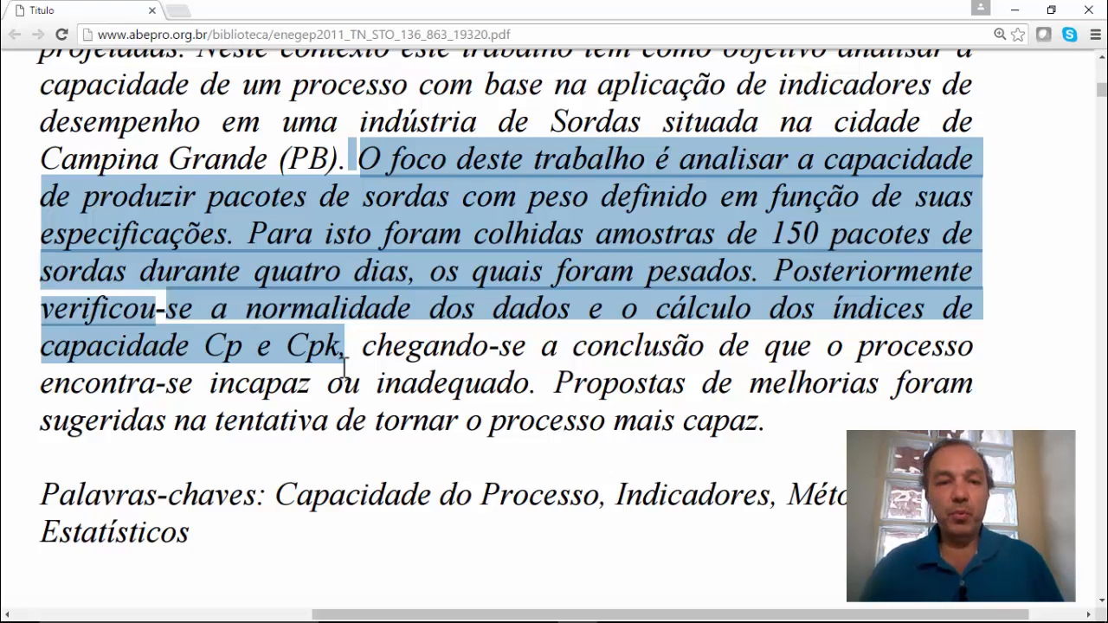
left_click_drag(345, 368, 557, 385)
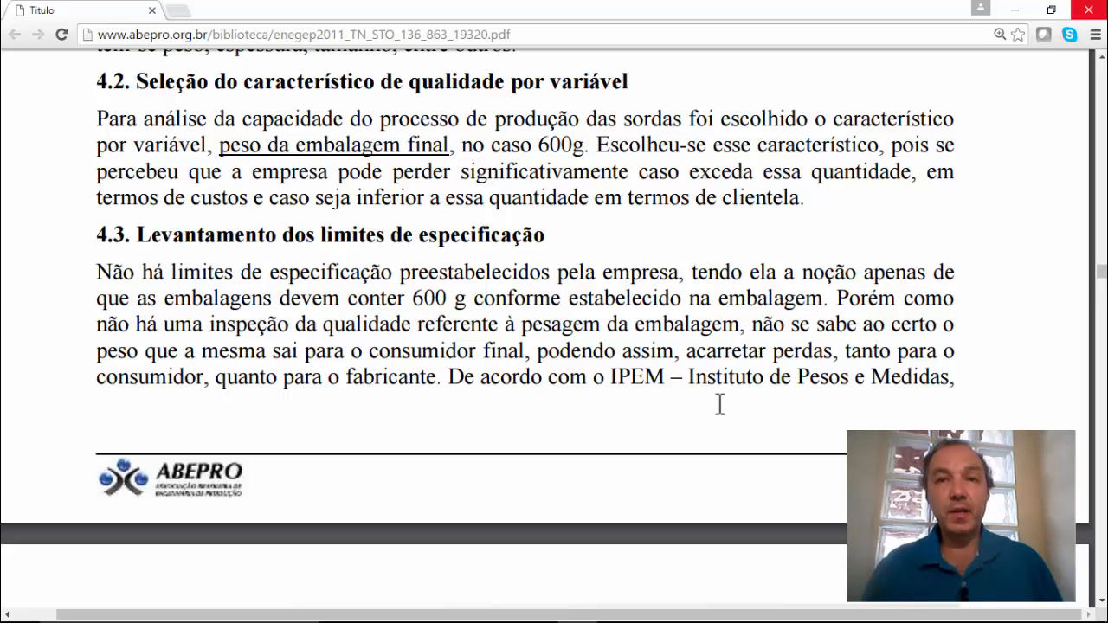
- Highlight the start of the IPEM sentence in section 4.3 on specification limits and continue reading
left_click_drag(446, 378, 963, 389)
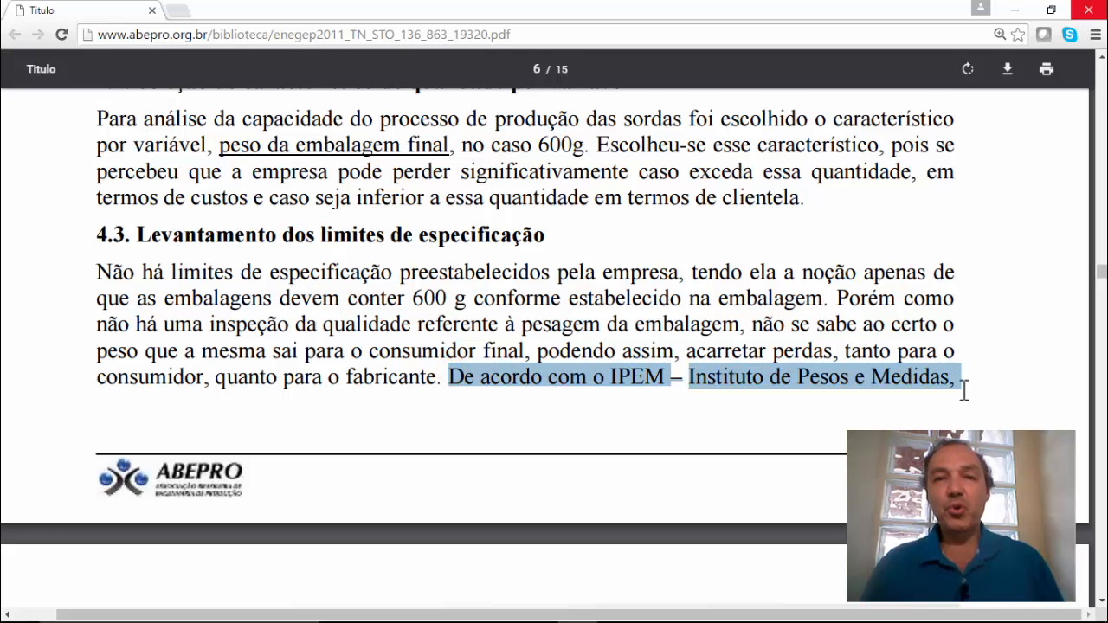
left_click(1102, 599)
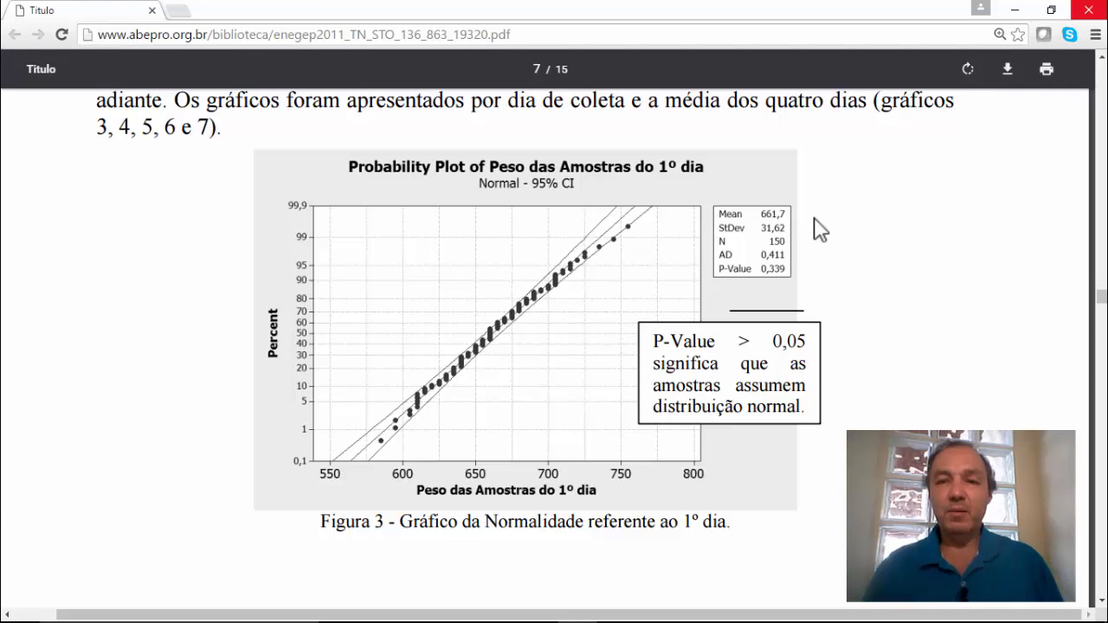
- Examine the article's normality plots for each of the four days and for the four-day average
scroll(821, 230, "down", 10)
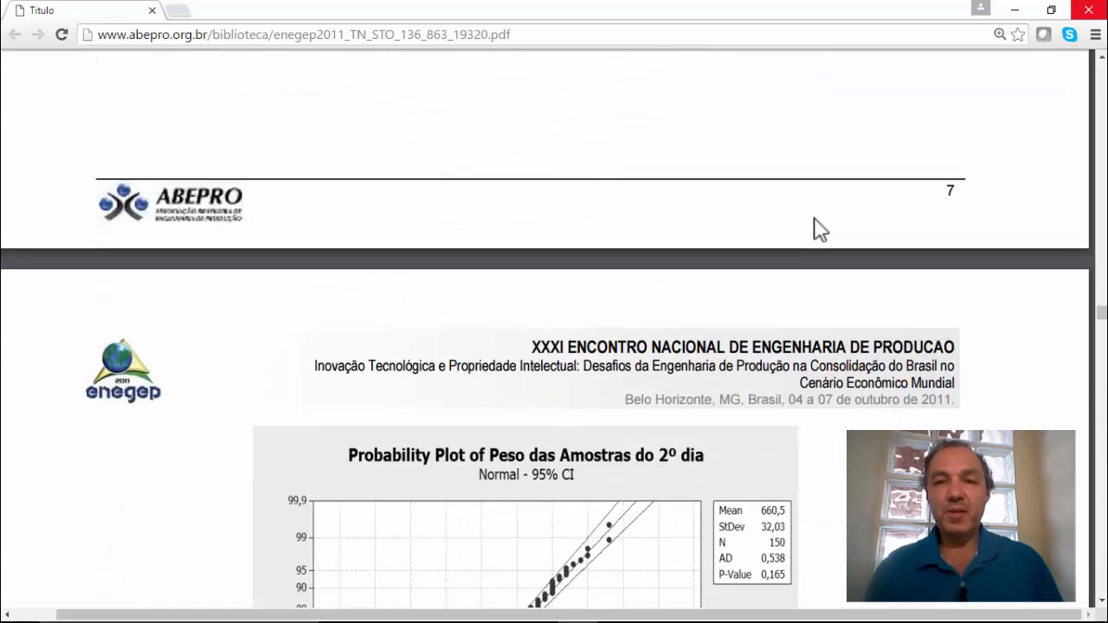
scroll(821, 230, "down", 10)
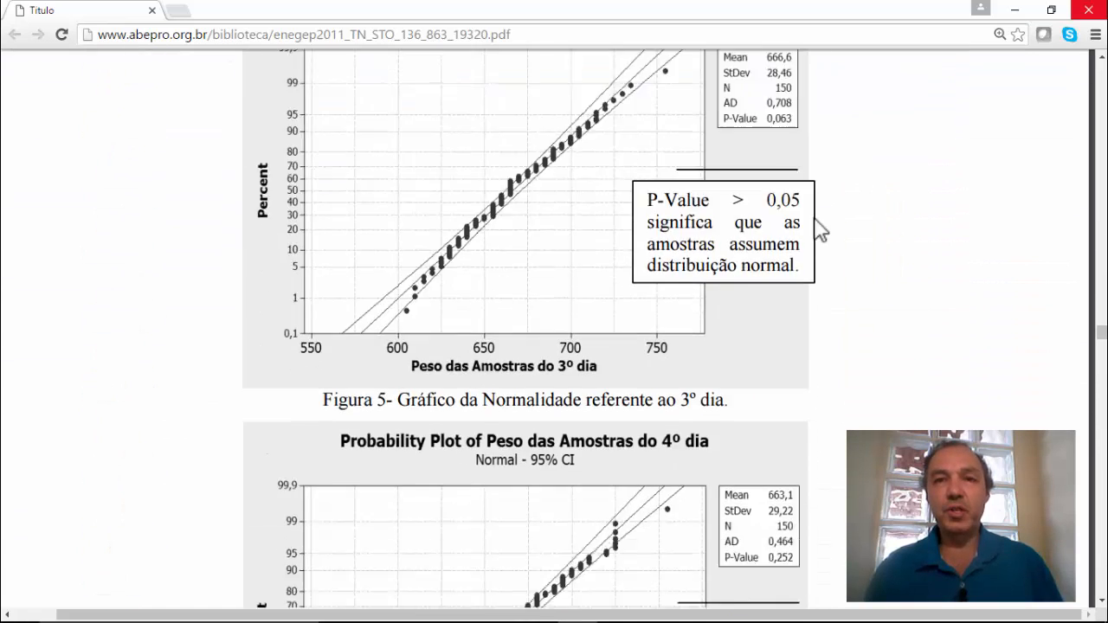
scroll(820, 229, "down", 10)
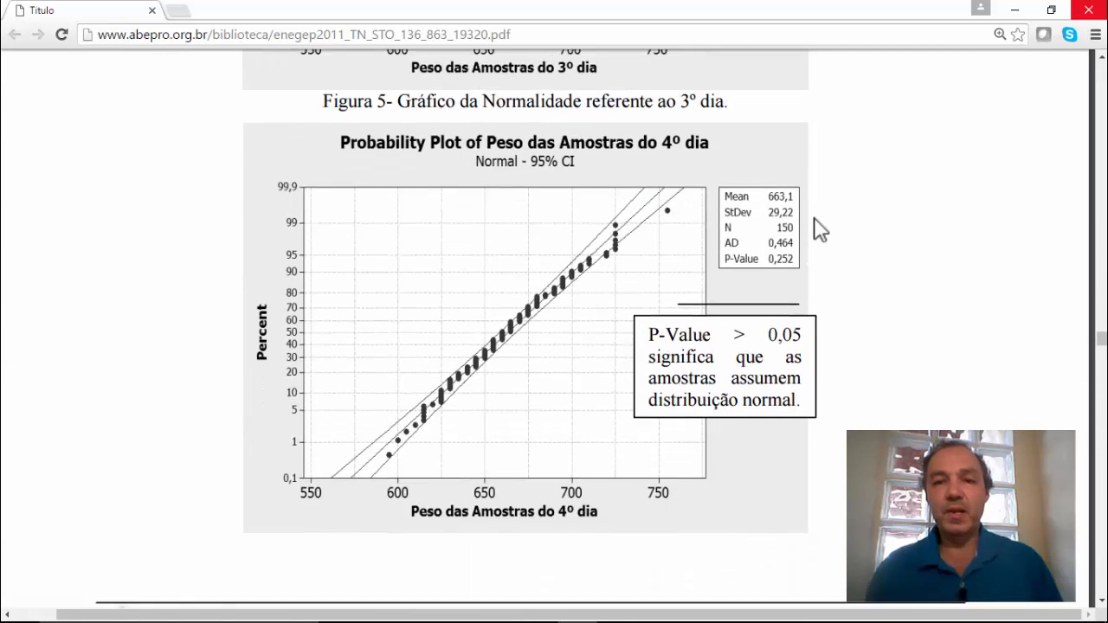
scroll(821, 229, "down", 5)
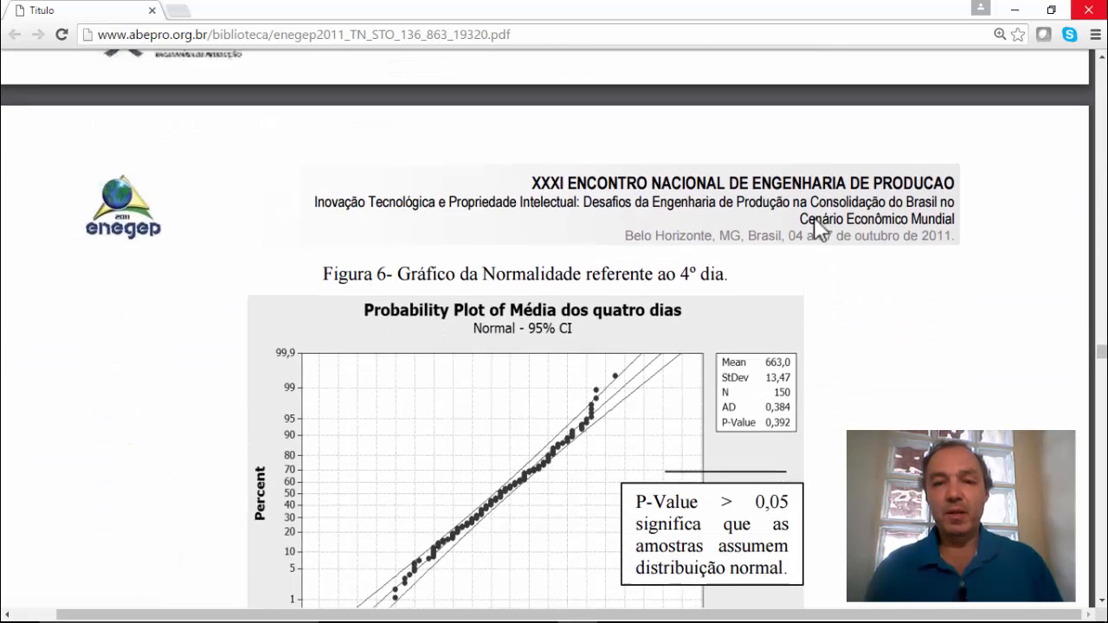
scroll(820, 229, "down", 1)
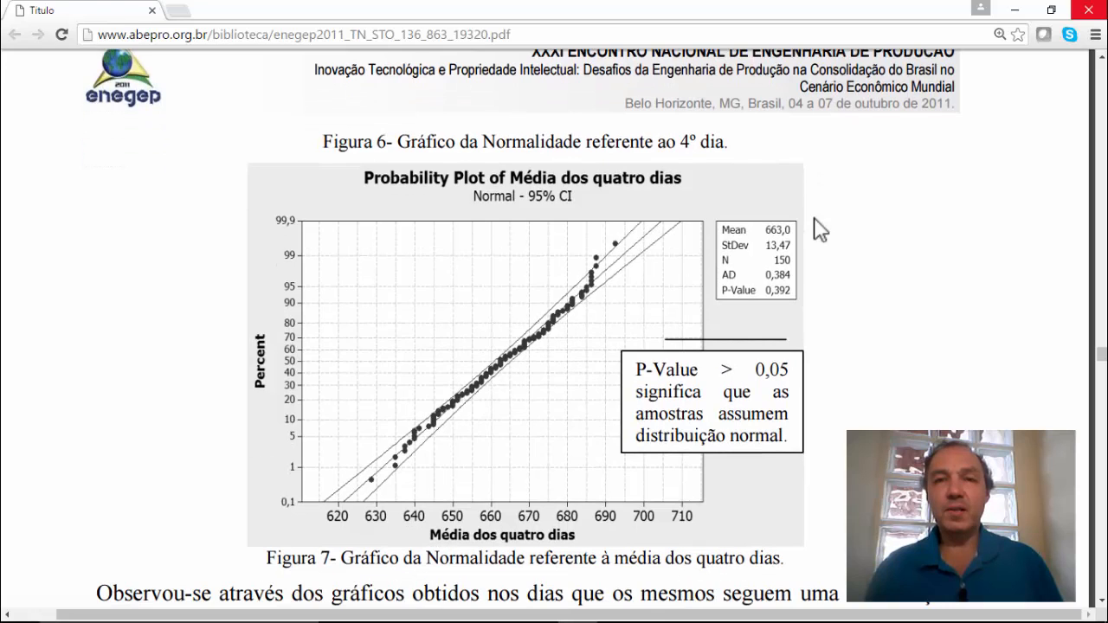
scroll(818, 229, "down", 3)
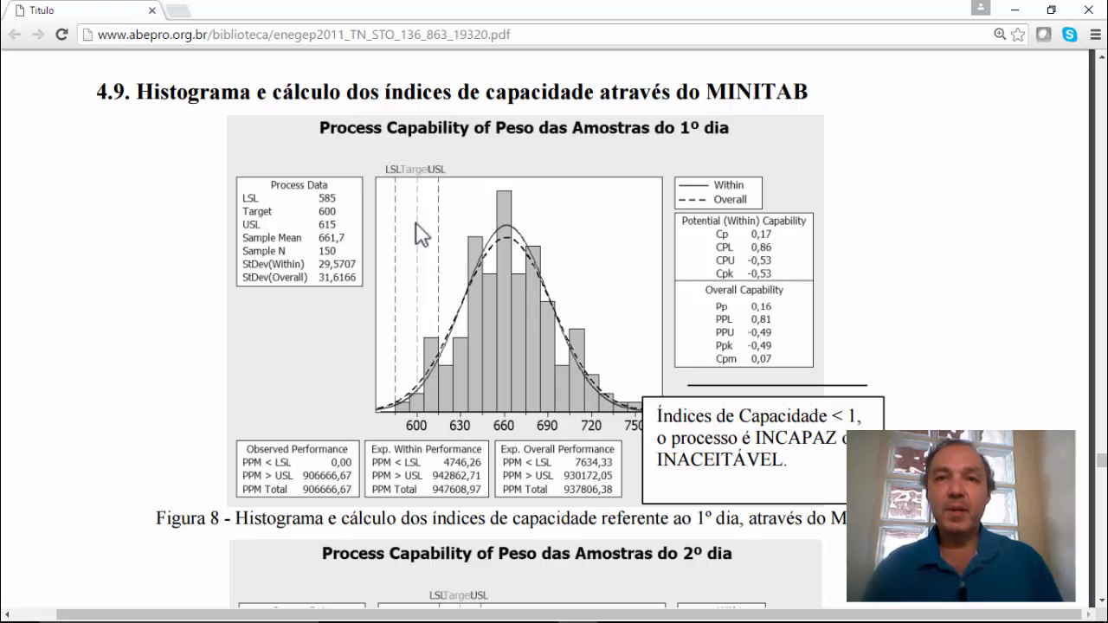
- Switch to Minitab and set up normally distributed random data generation with 150 rows
mouse_move(571, 621)
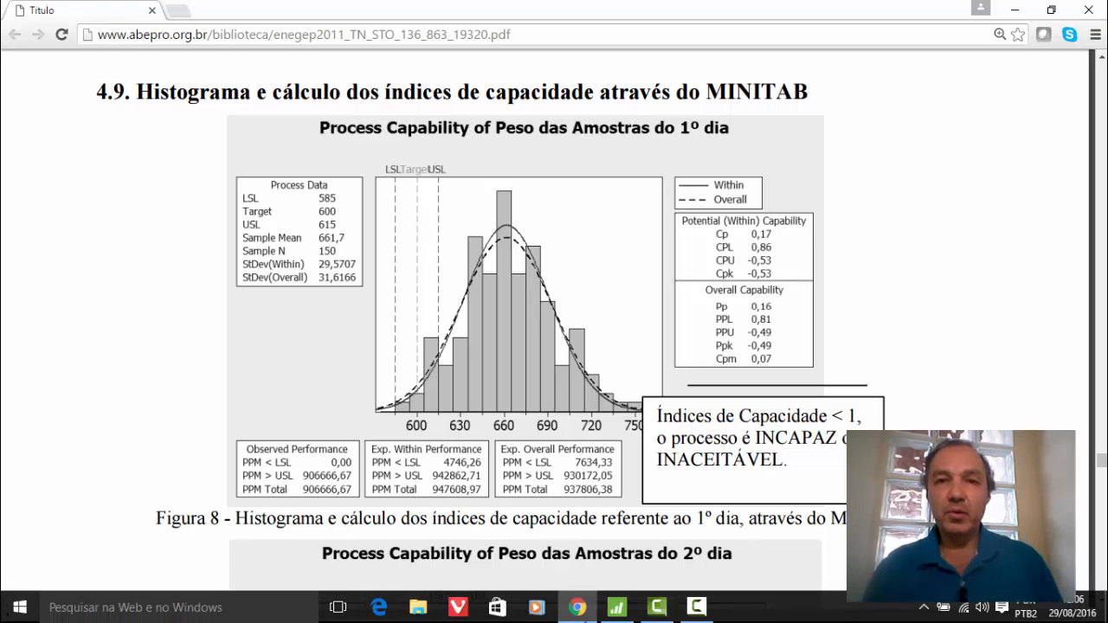
left_click(617, 607)
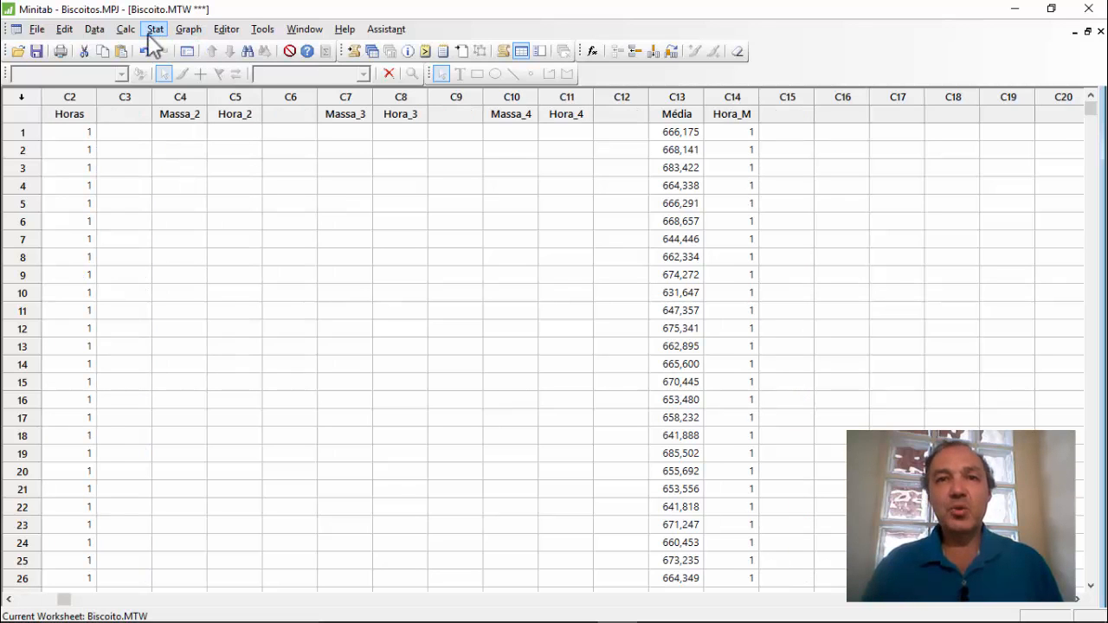
left_click(126, 29)
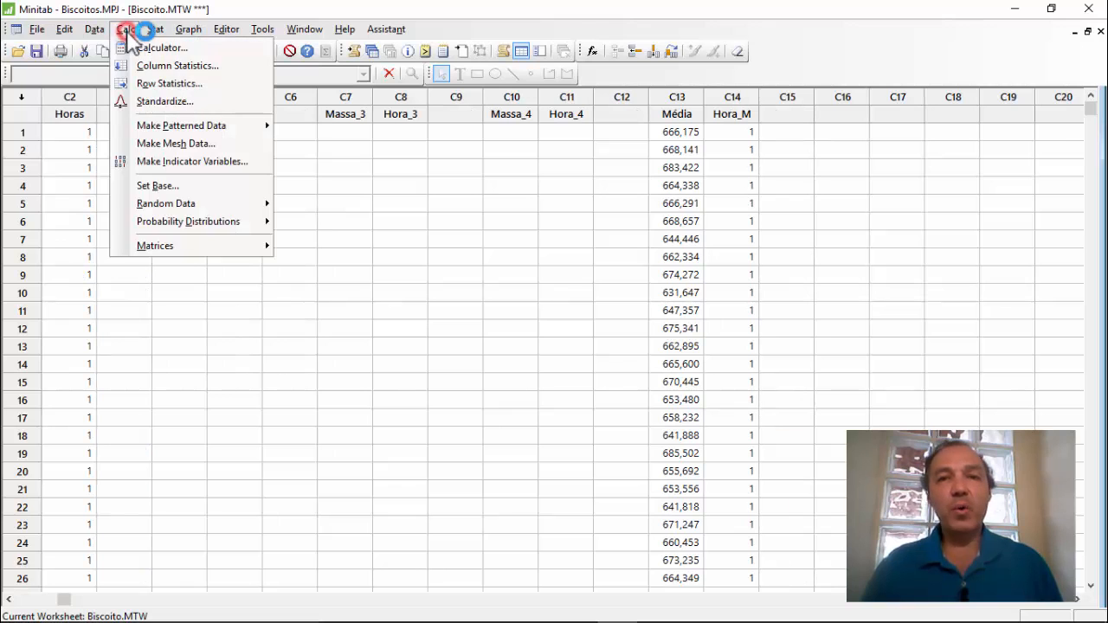
left_click(186, 208)
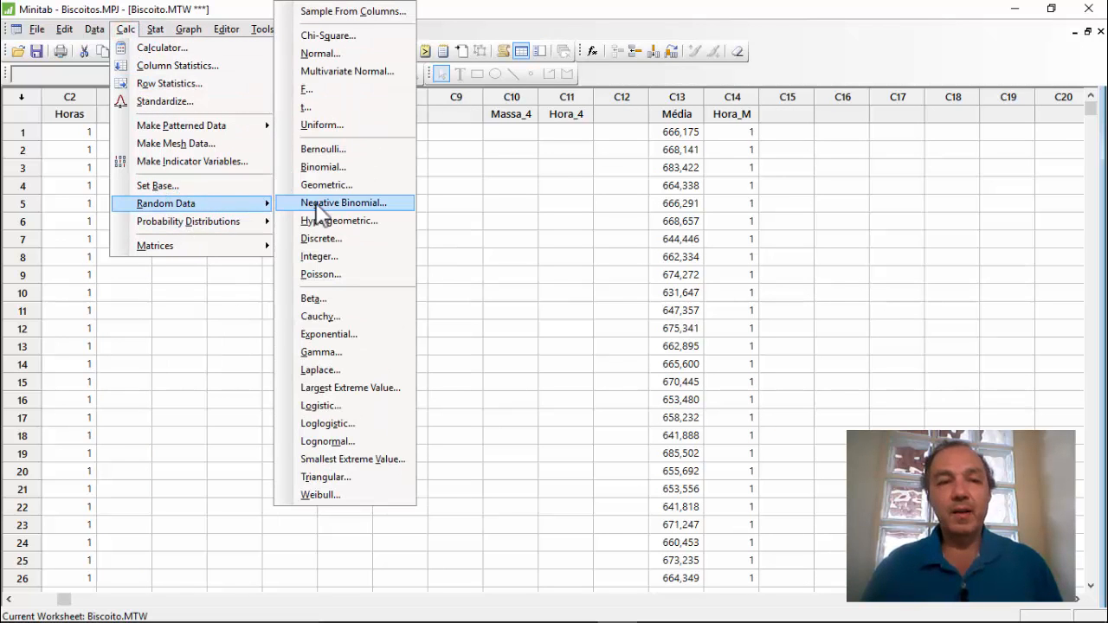
left_click(333, 55)
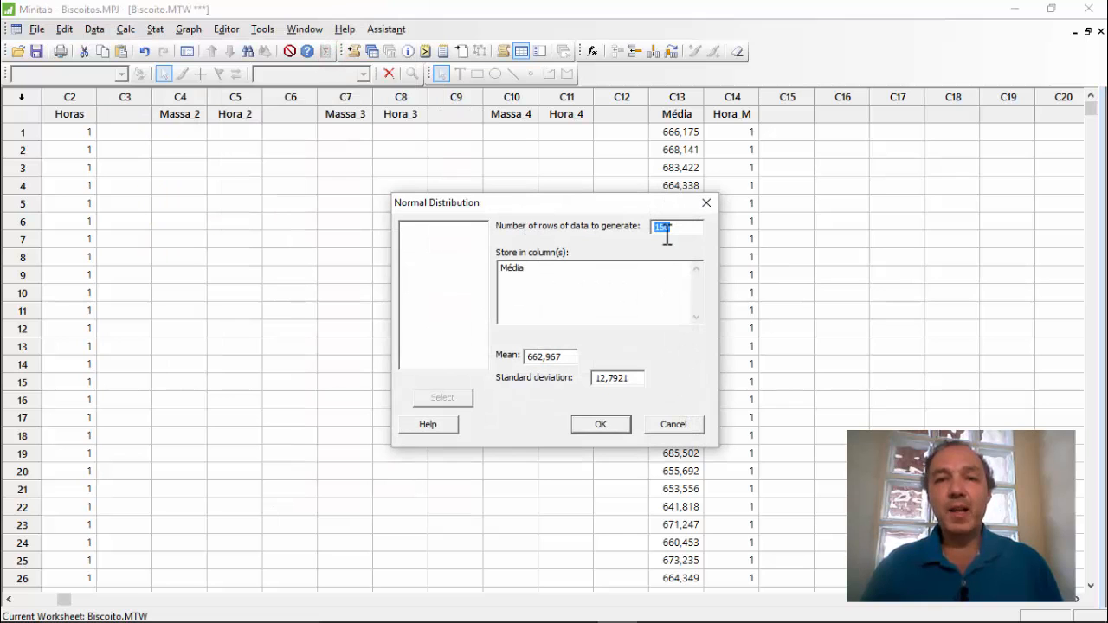
left_click_drag(679, 227, 643, 216)
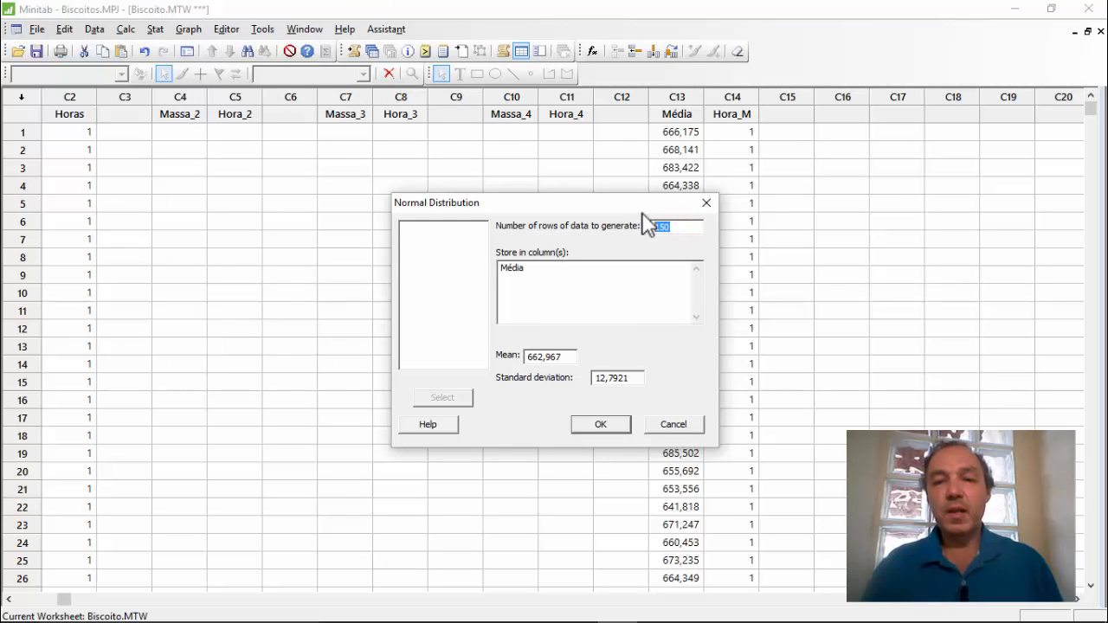
key("BackSpace")
type("150")
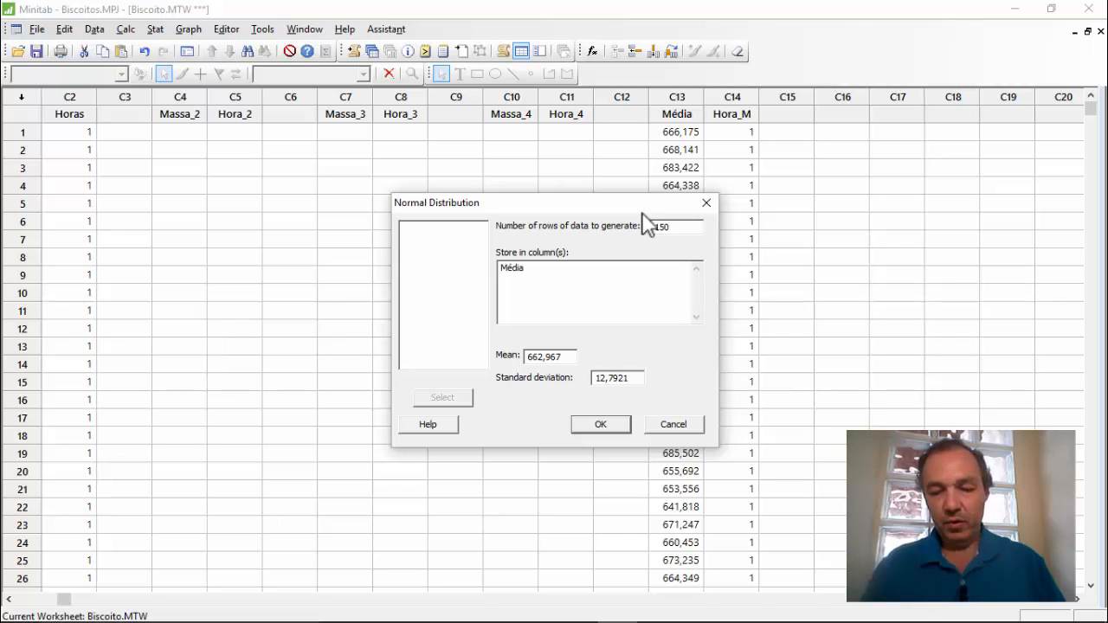
- Replace the storage column Média with Massa_2 for the generated data
left_click(552, 271)
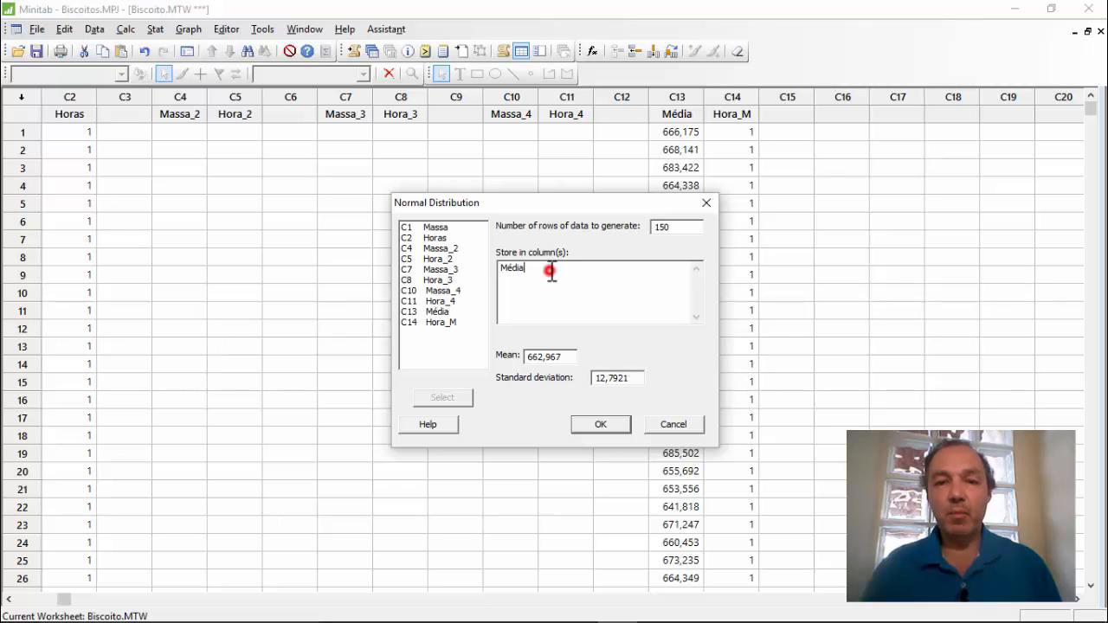
left_click_drag(552, 271, 498, 271)
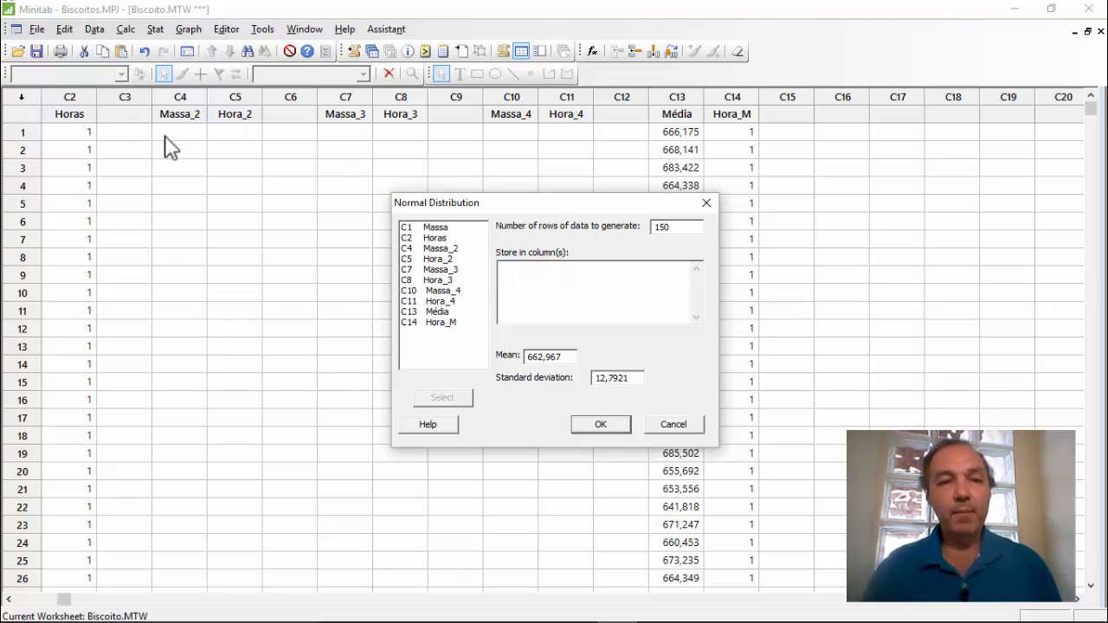
left_click(431, 249)
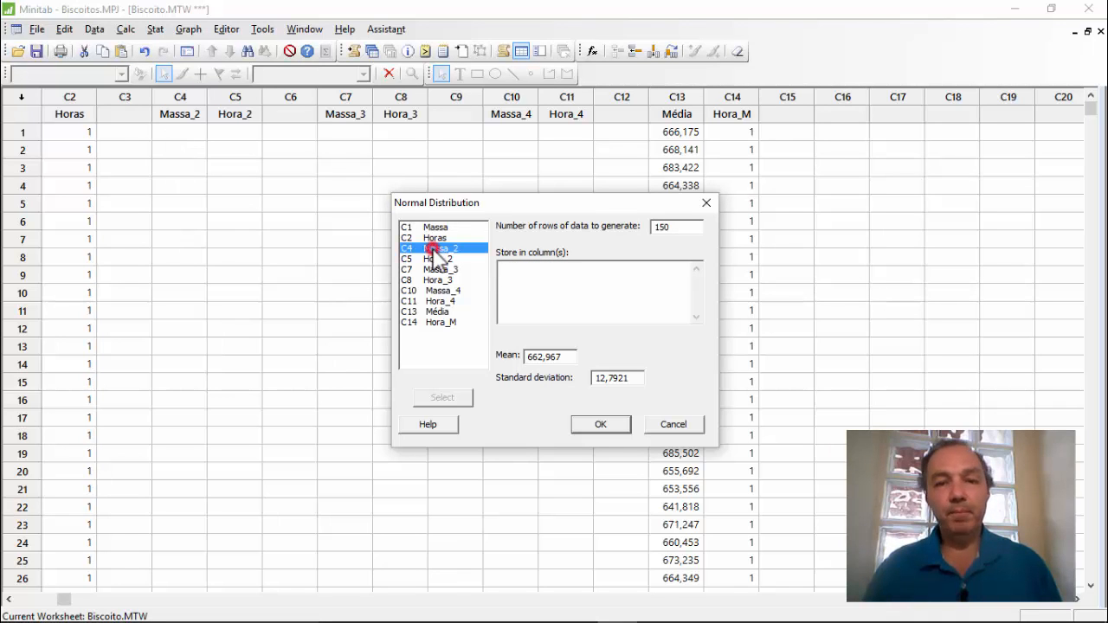
left_click(453, 397)
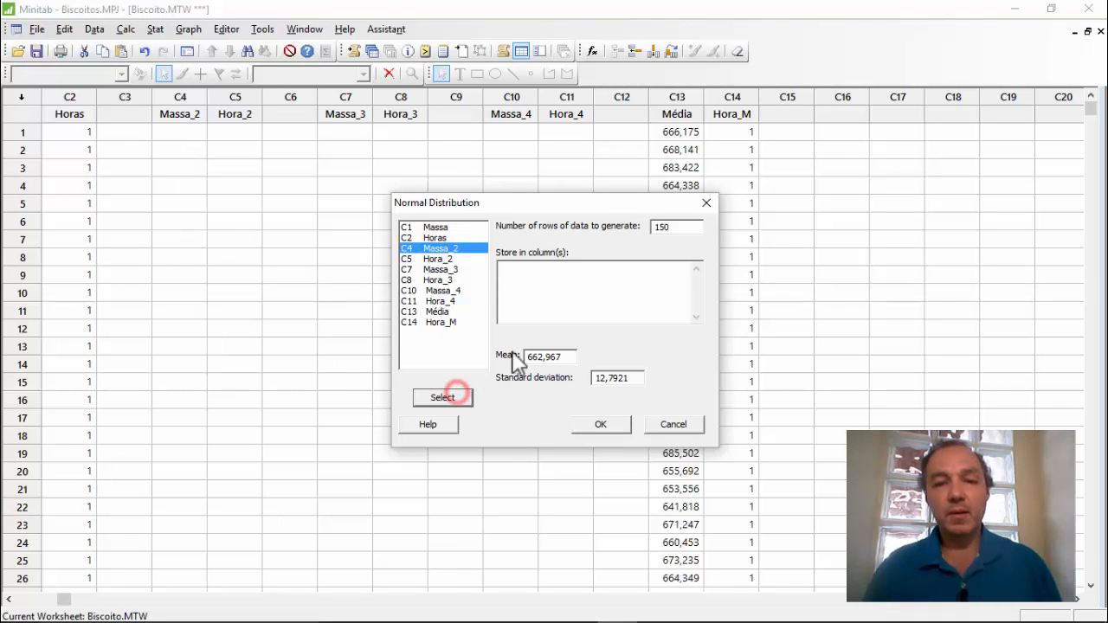
- Look up the second day's sample statistics in the browser article and set the distribution's mean to 660,47 in Minitab
left_click_drag(563, 358, 522, 359)
key("BackSpace")
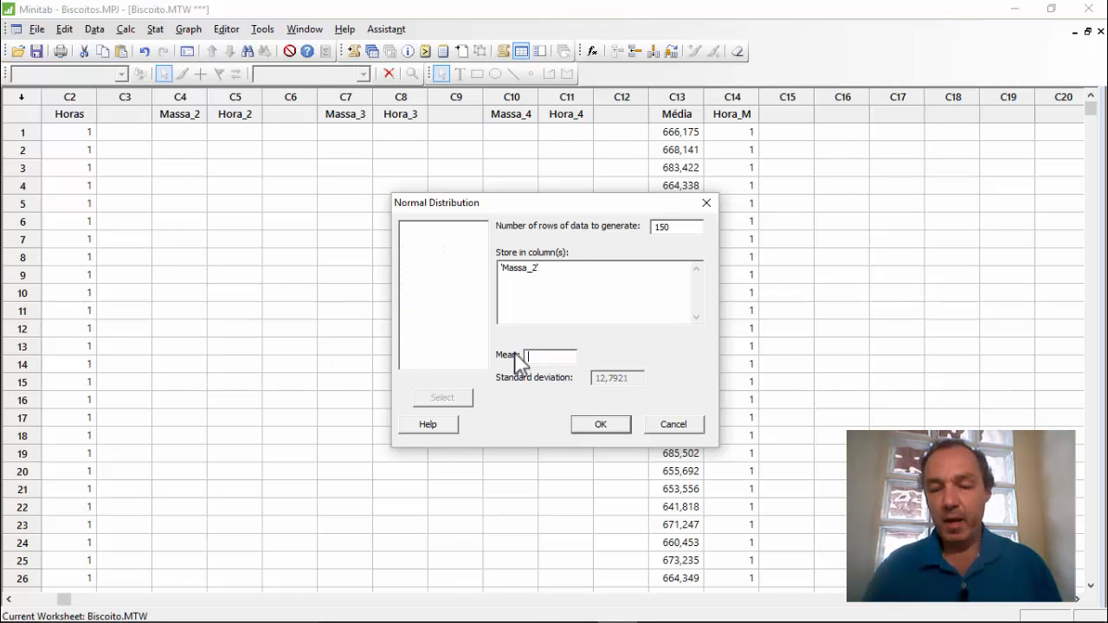
left_click(579, 608)
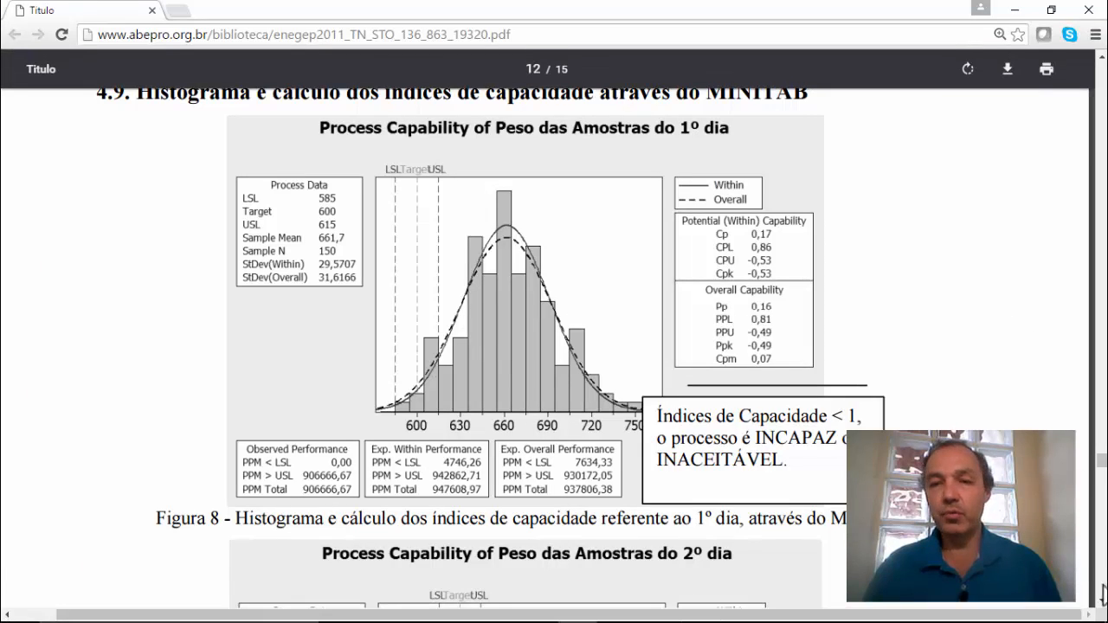
left_click(1102, 602)
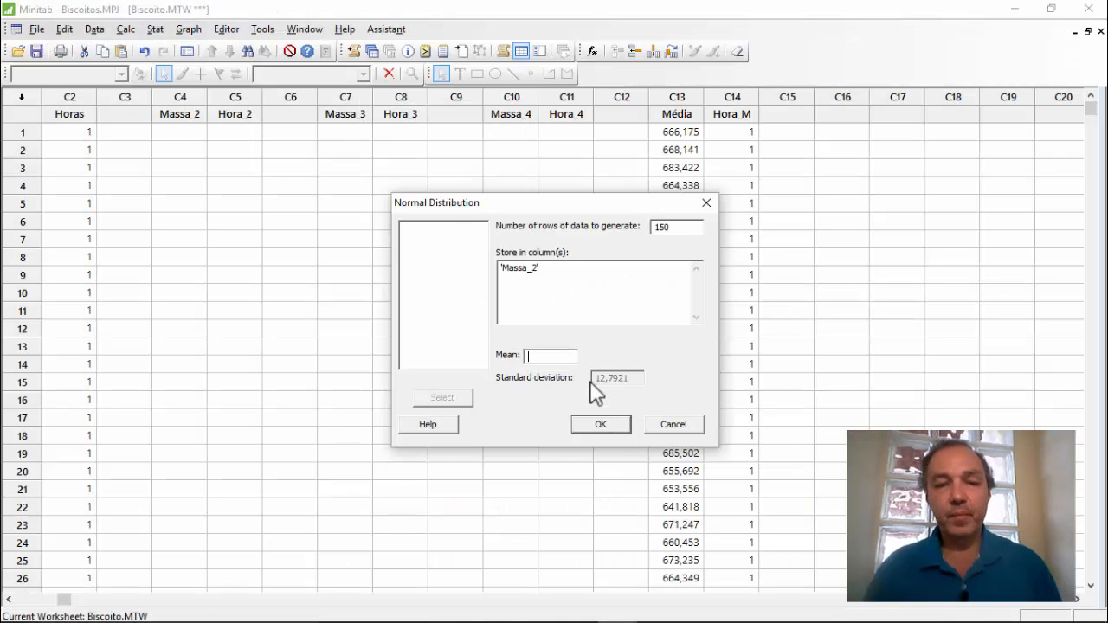
type("660,47")
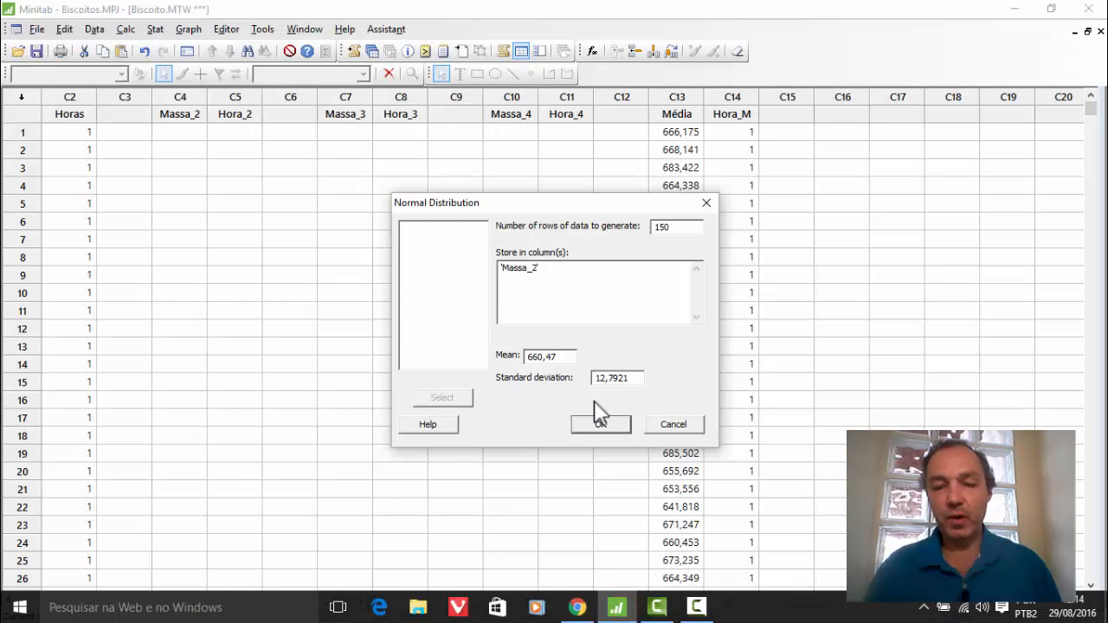
- Set the standard deviation to 32,0101 and generate the normal data in Massa_2
double_click(633, 379)
key("BackSpace")
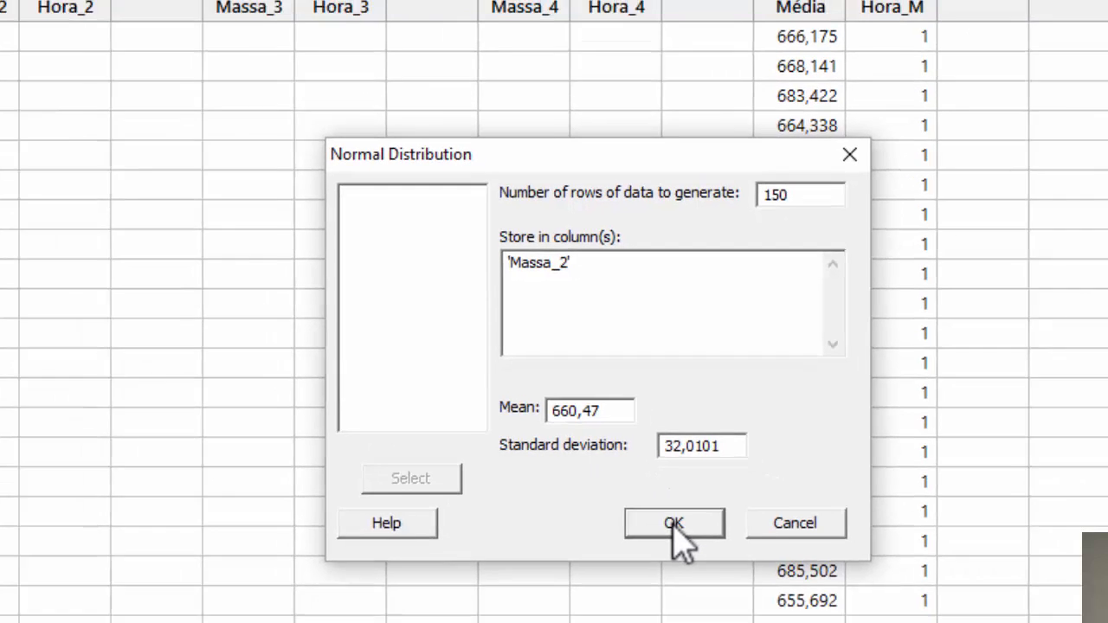
left_click(708, 570)
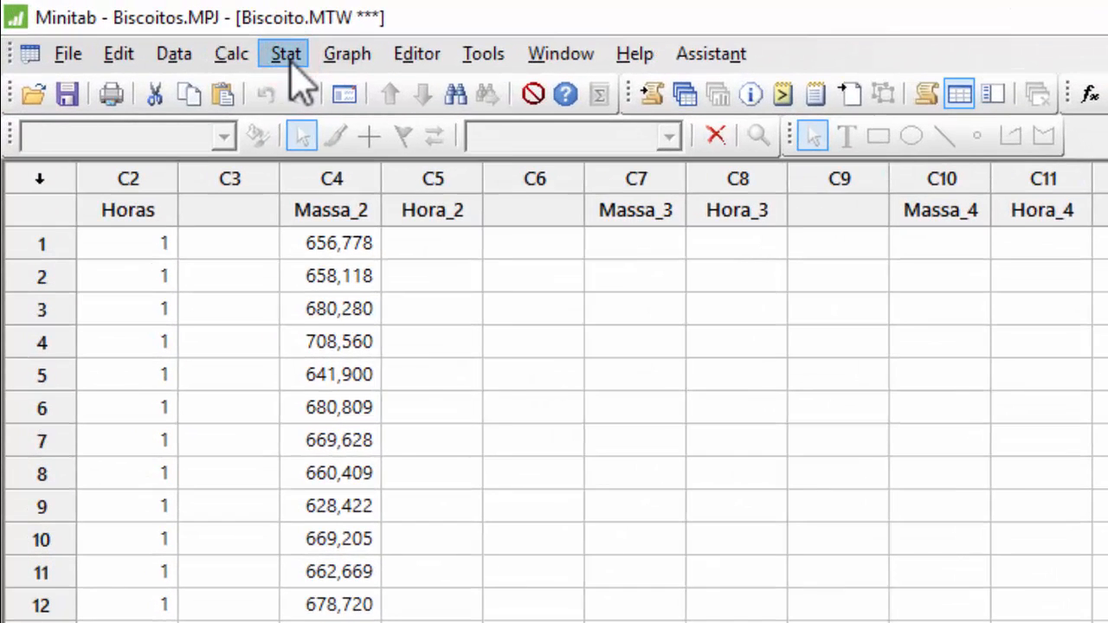
- Run an Anderson-Darling normality test on the Massa_2 column without percentile lines
left_click(288, 59)
mouse_move(455, 97)
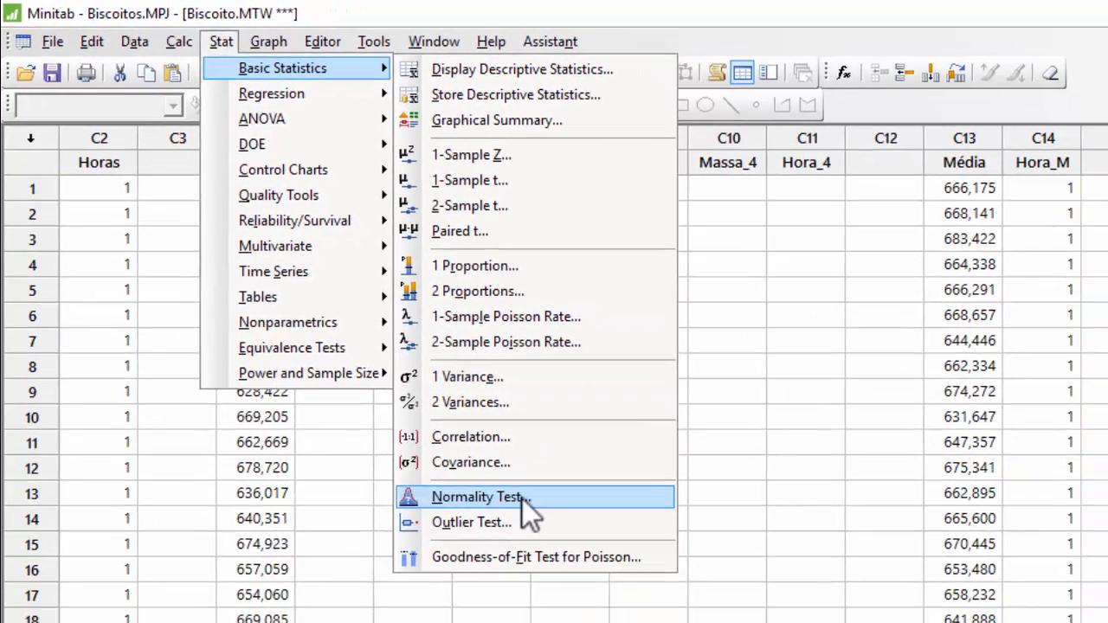
left_click(522, 499)
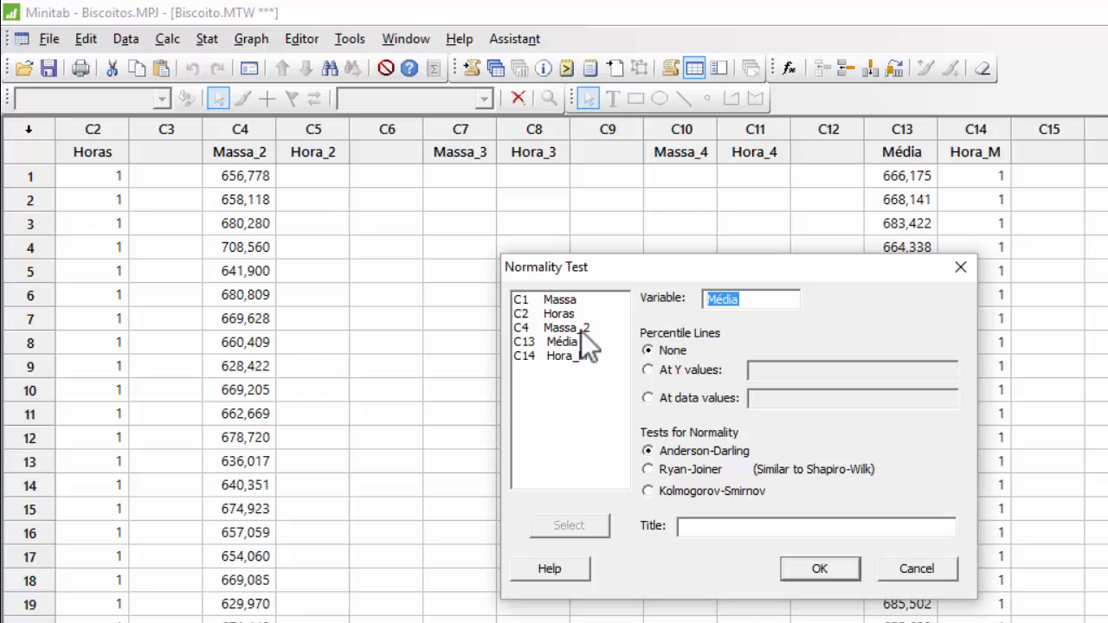
left_click(594, 338)
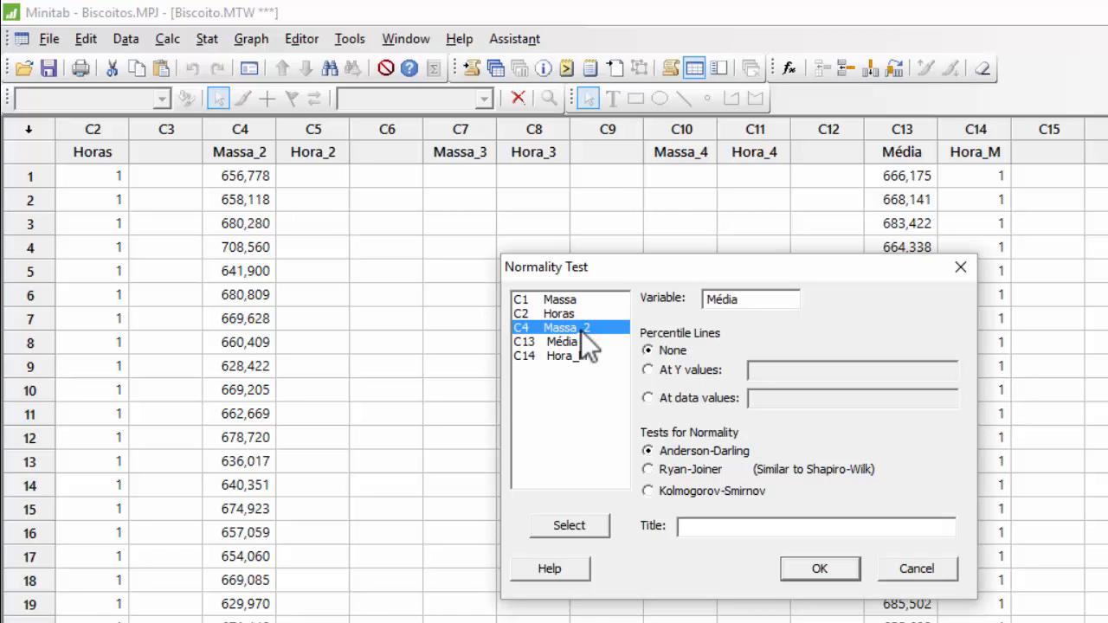
left_click(578, 531)
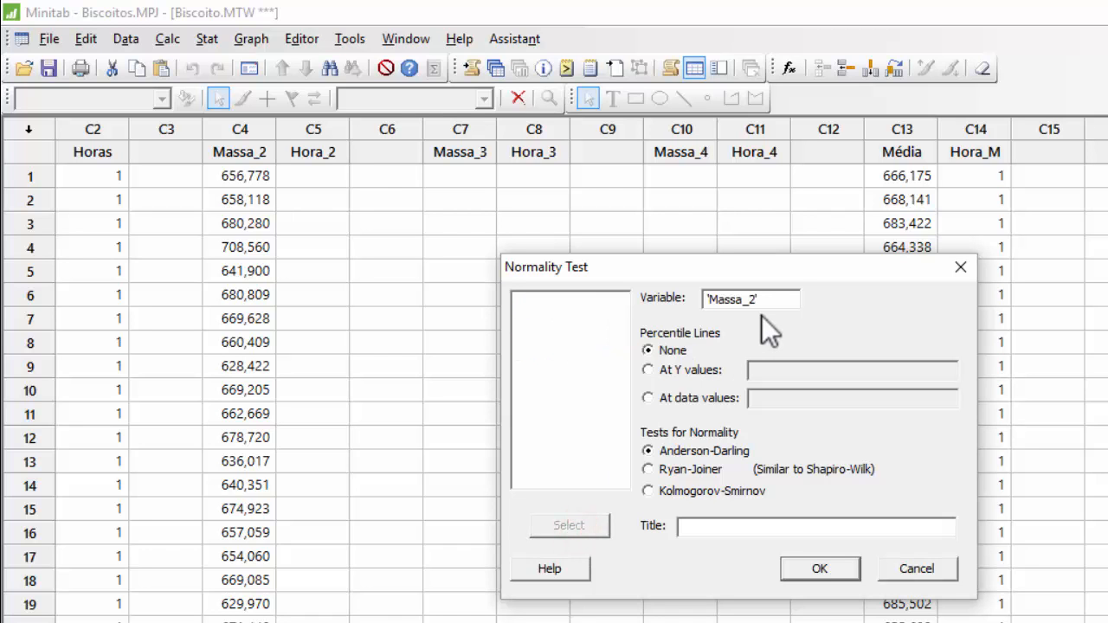
left_click(823, 567)
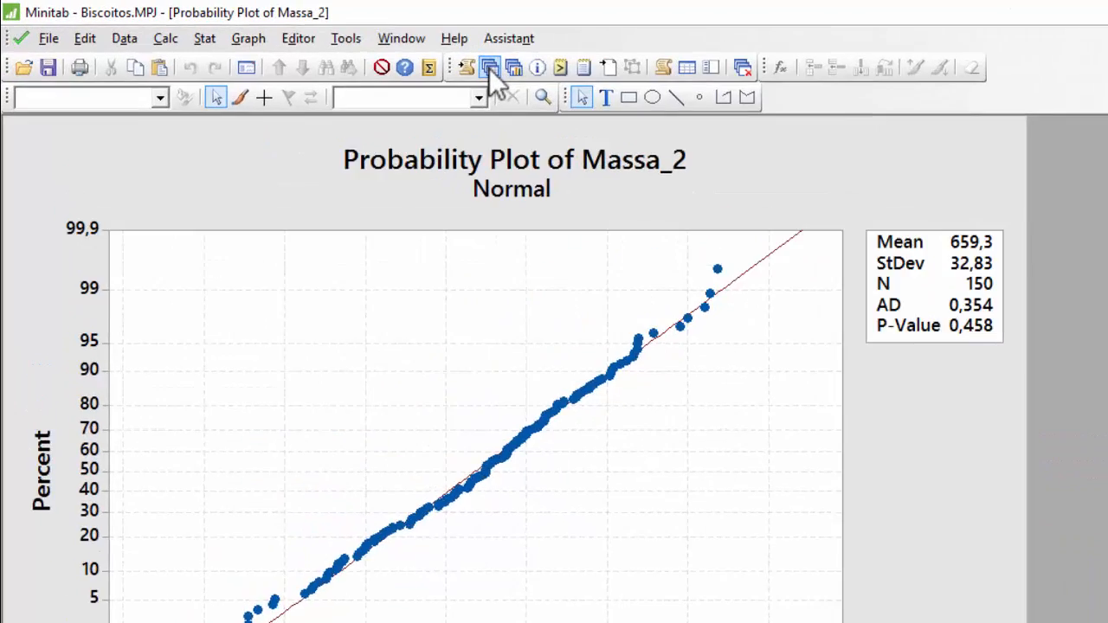
- Show the project's worksheets folder to return from the probability plot to the Biscoito.MTW worksheet
left_click(372, 51)
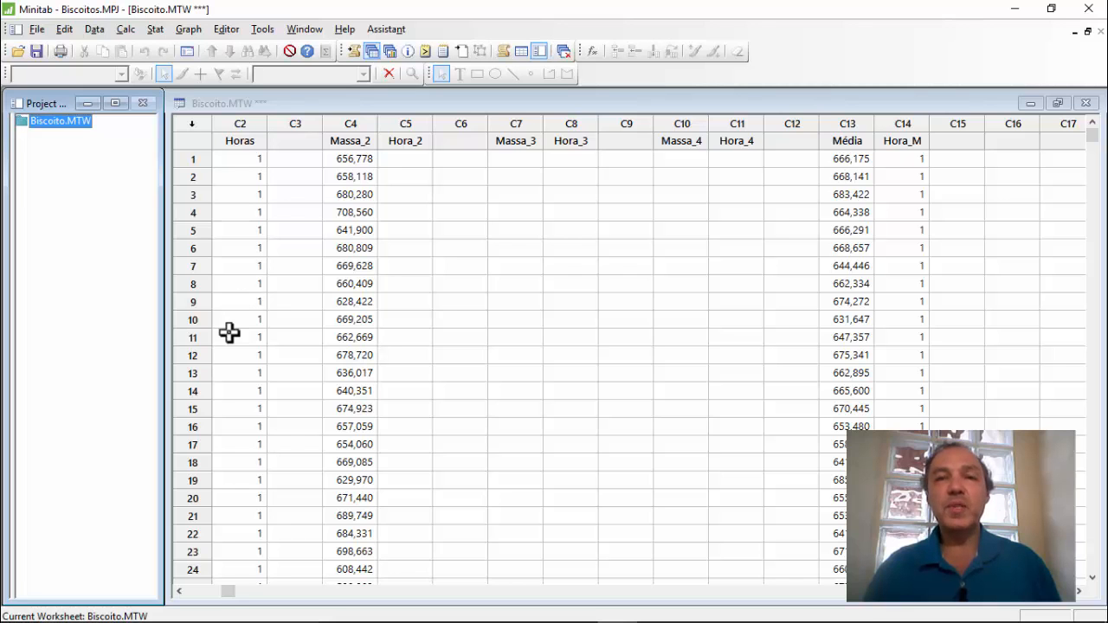
- Review the Massa and Horas columns from the first row down to the last filled row, 600
left_click(447, 297)
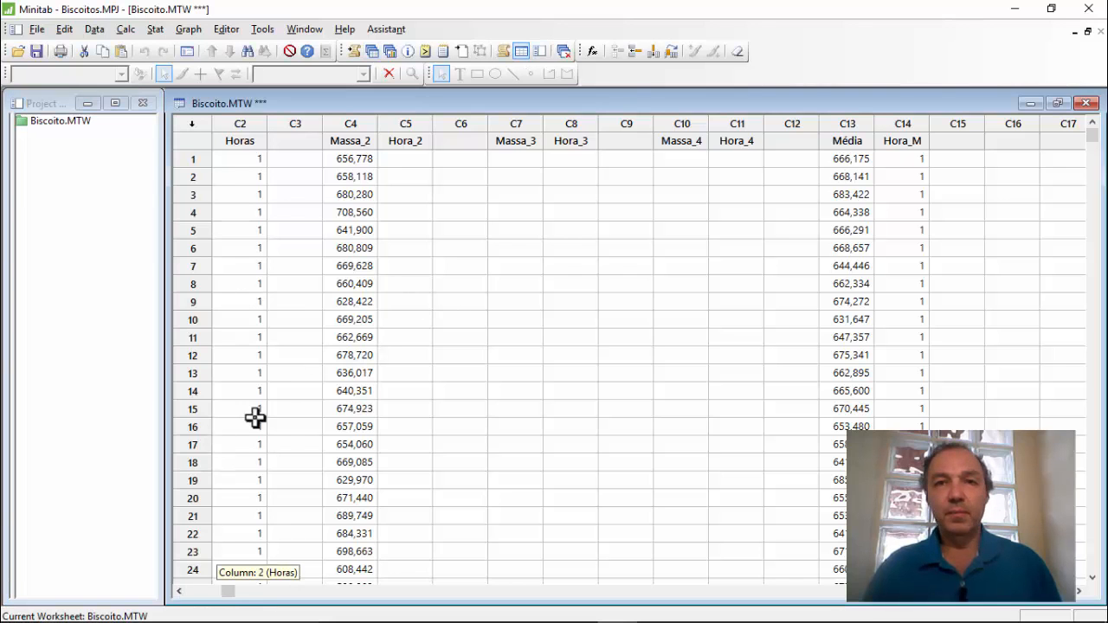
left_click(181, 592)
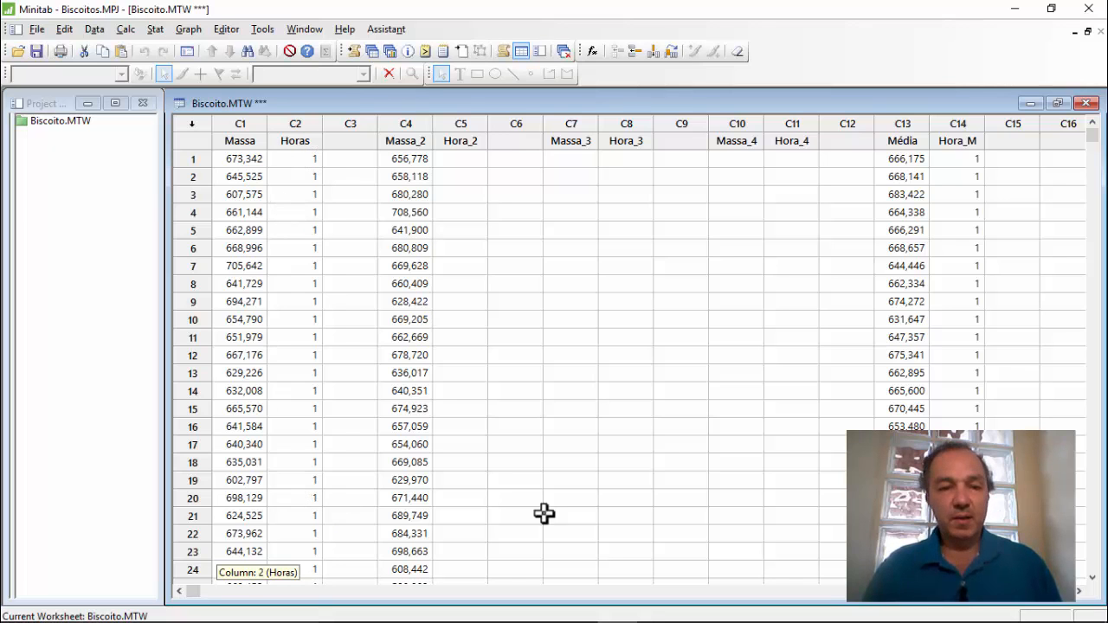
left_click(1093, 577)
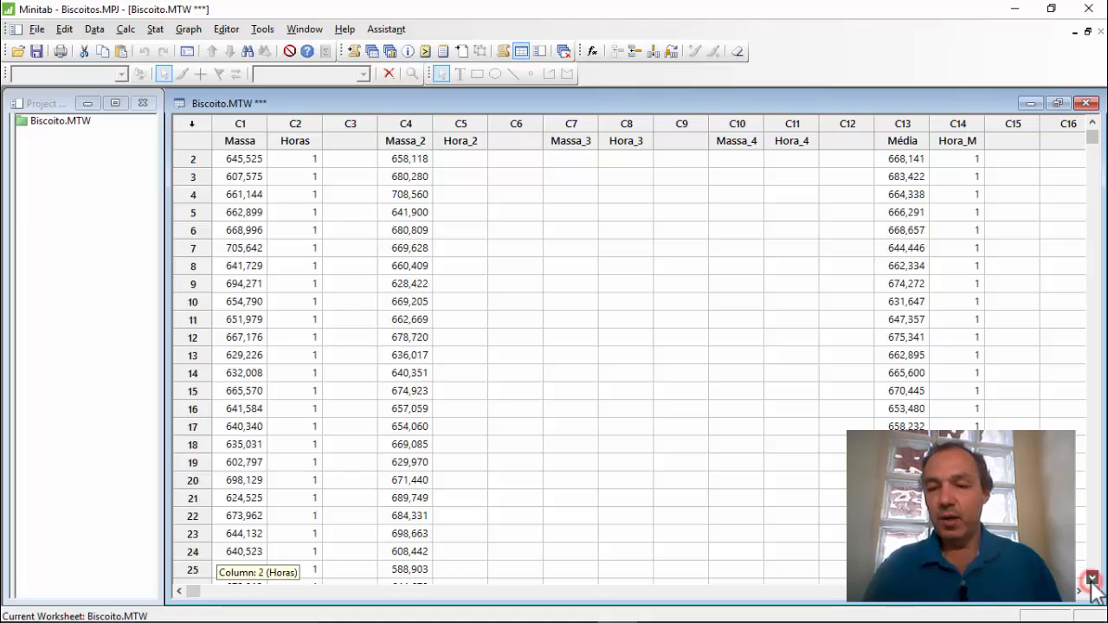
left_click_drag(1092, 577, 1092, 578)
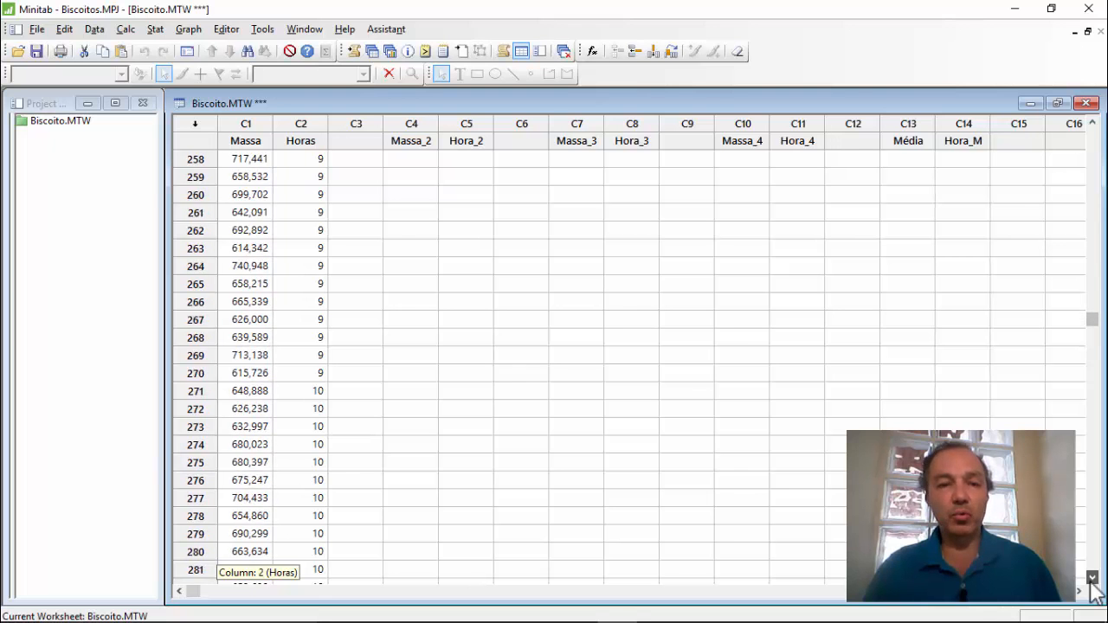
left_click_drag(1092, 578, 1093, 577)
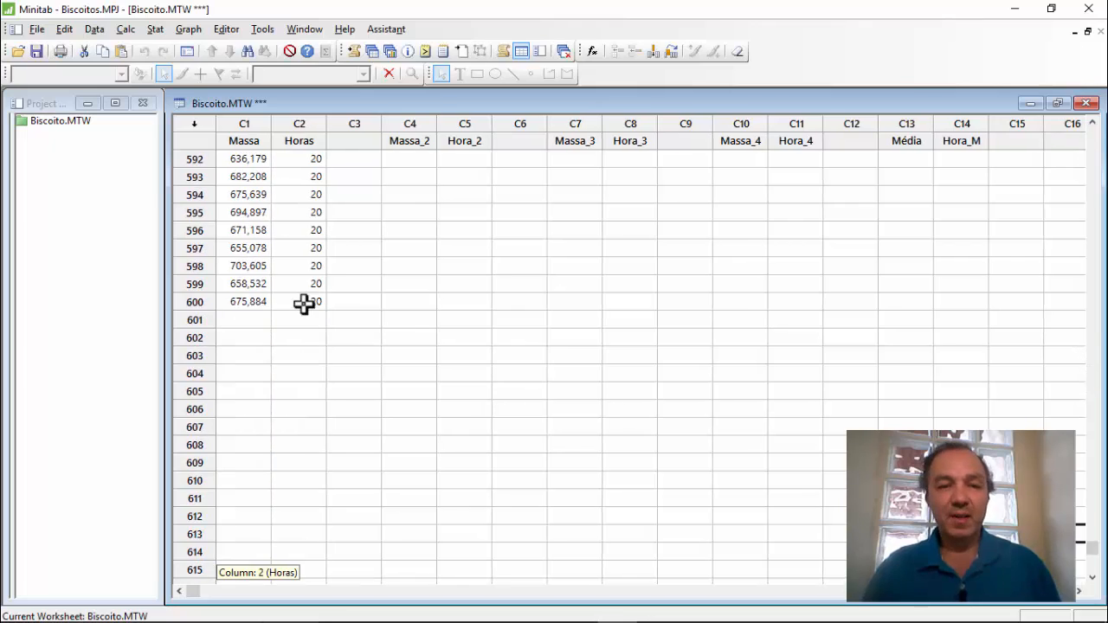
left_click(302, 302)
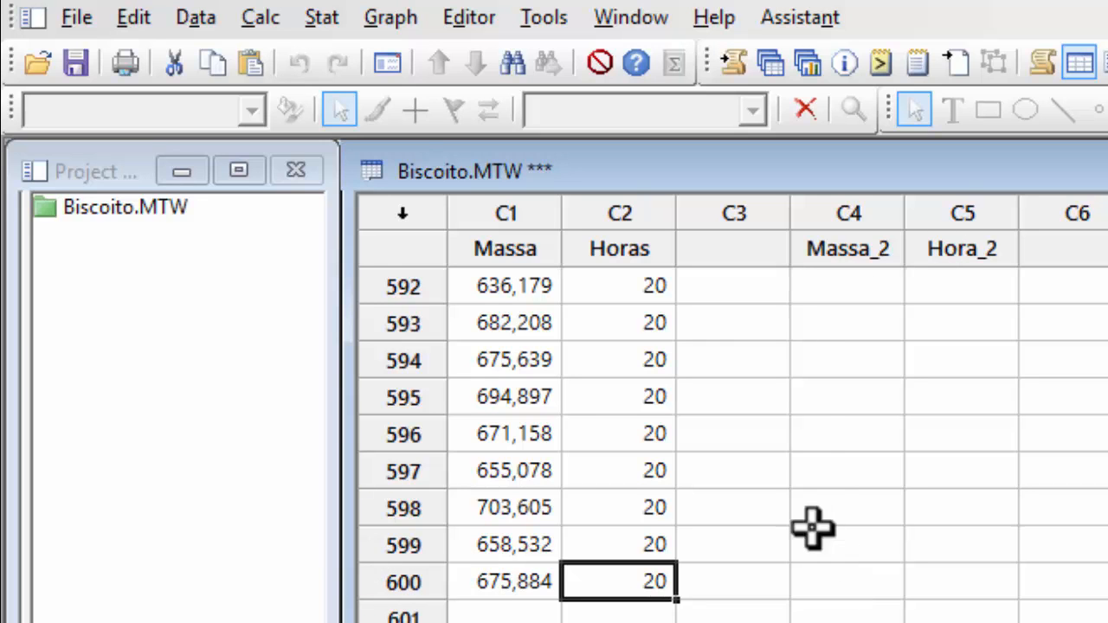
- Set up an Xbar-S control chart with all observations in the Massa column and Horas as the subgroup sizes
left_click(321, 19)
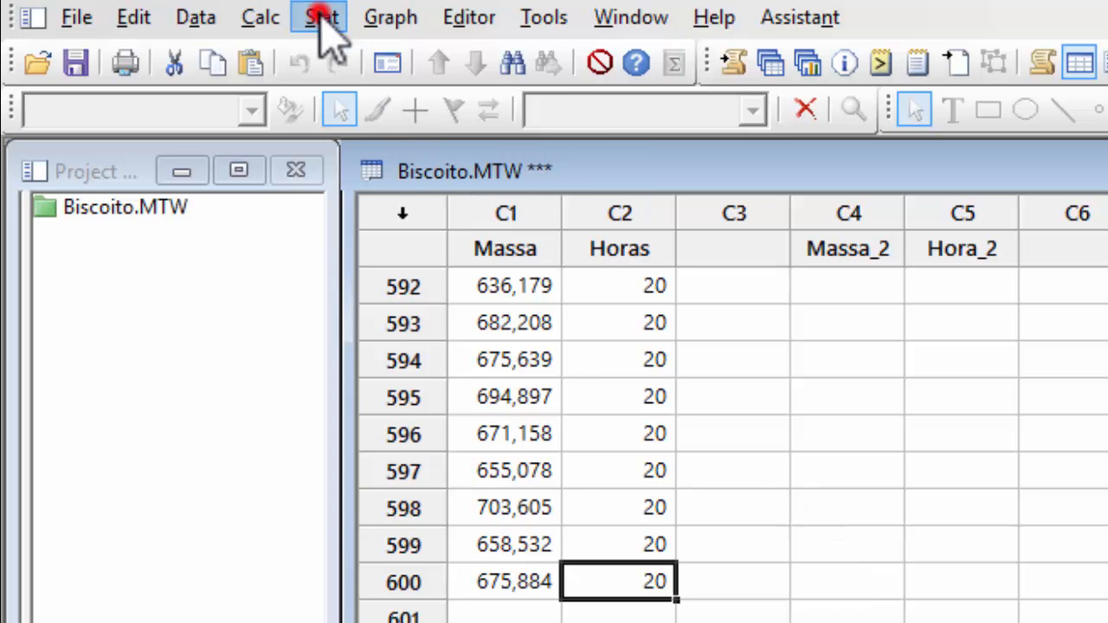
mouse_move(468, 218)
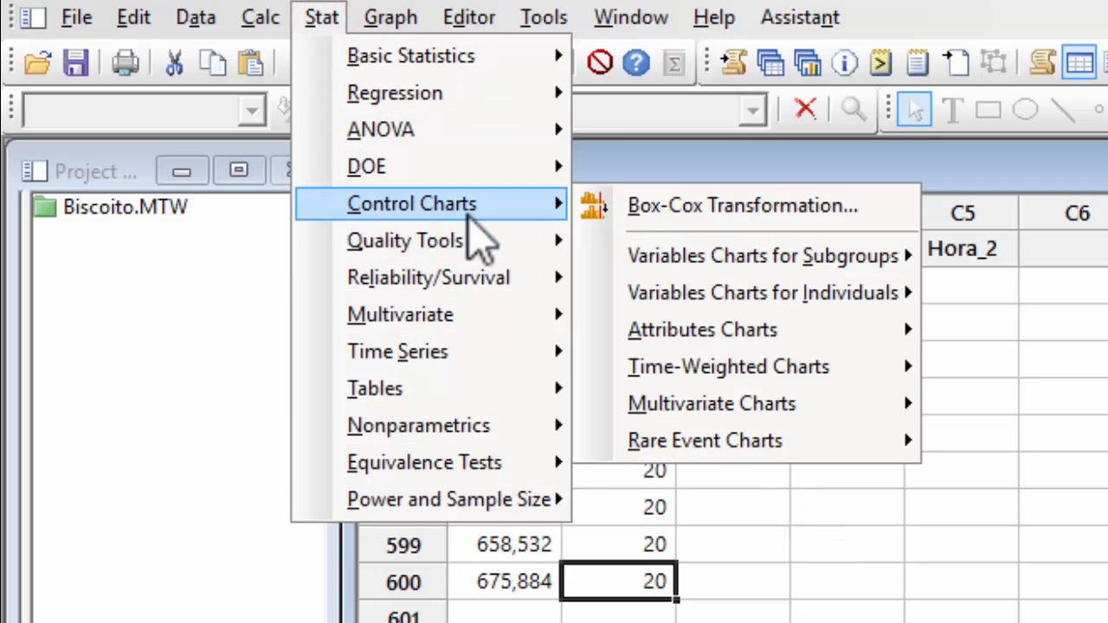
mouse_move(901, 272)
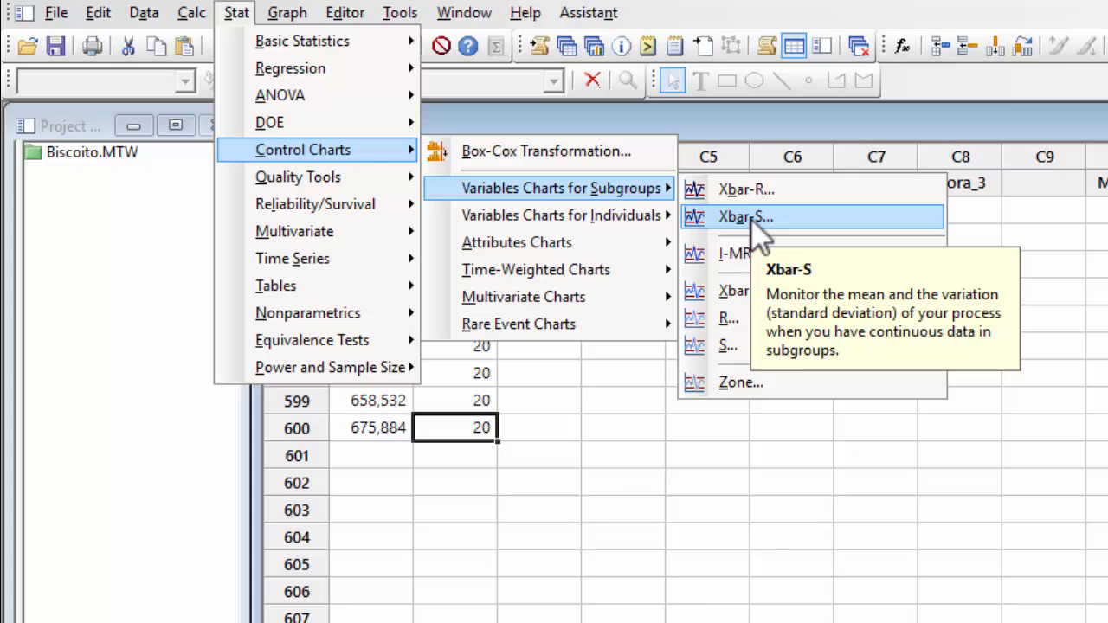
left_click(749, 218)
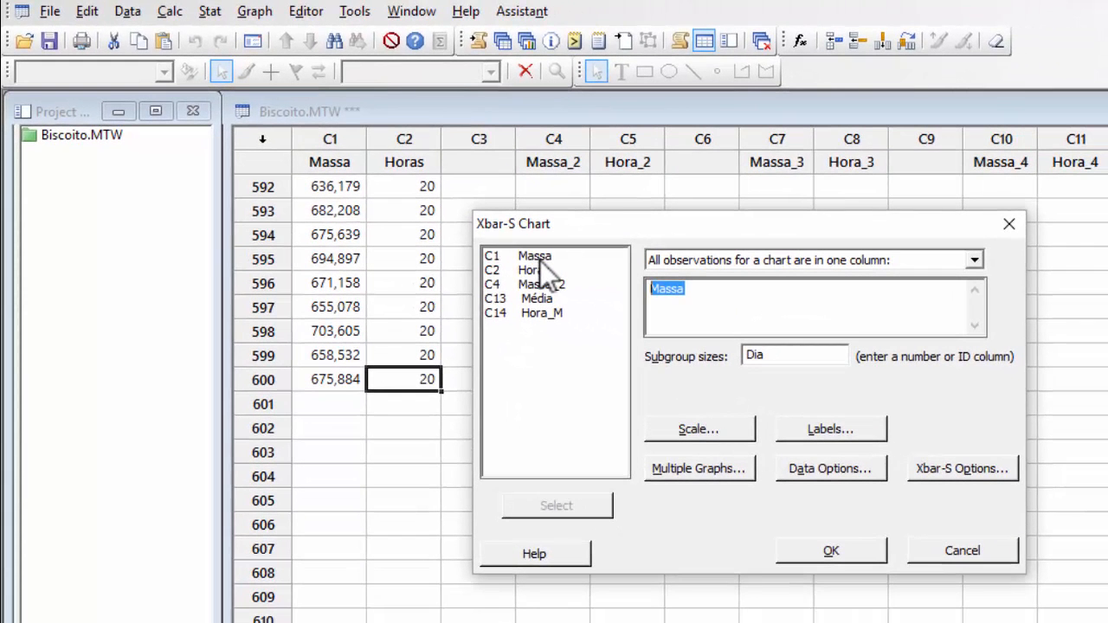
left_click(573, 272)
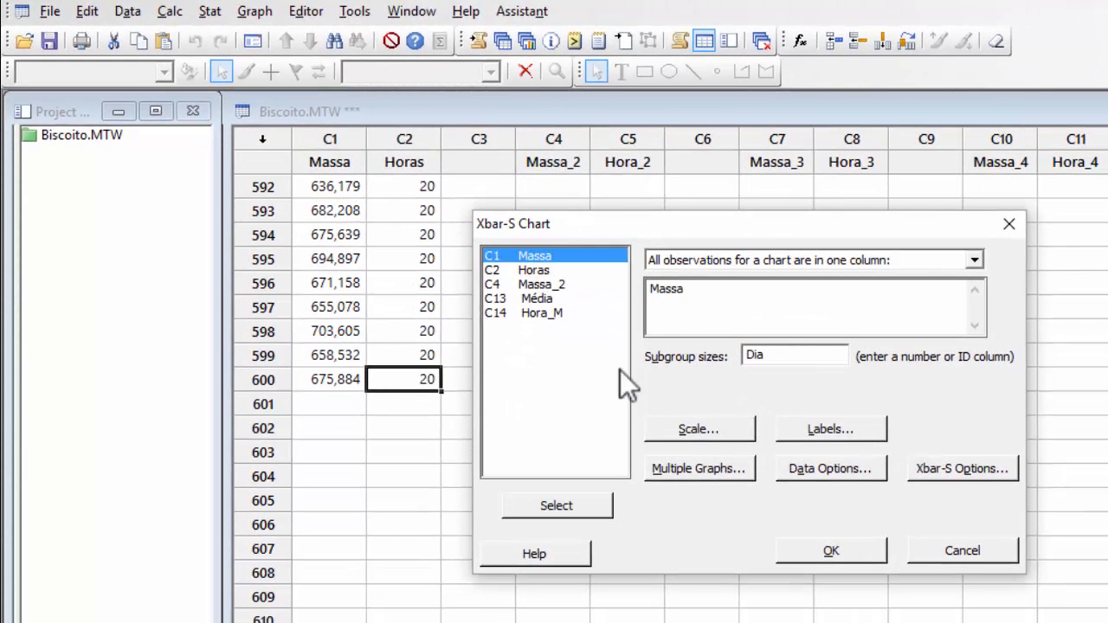
left_click(575, 508)
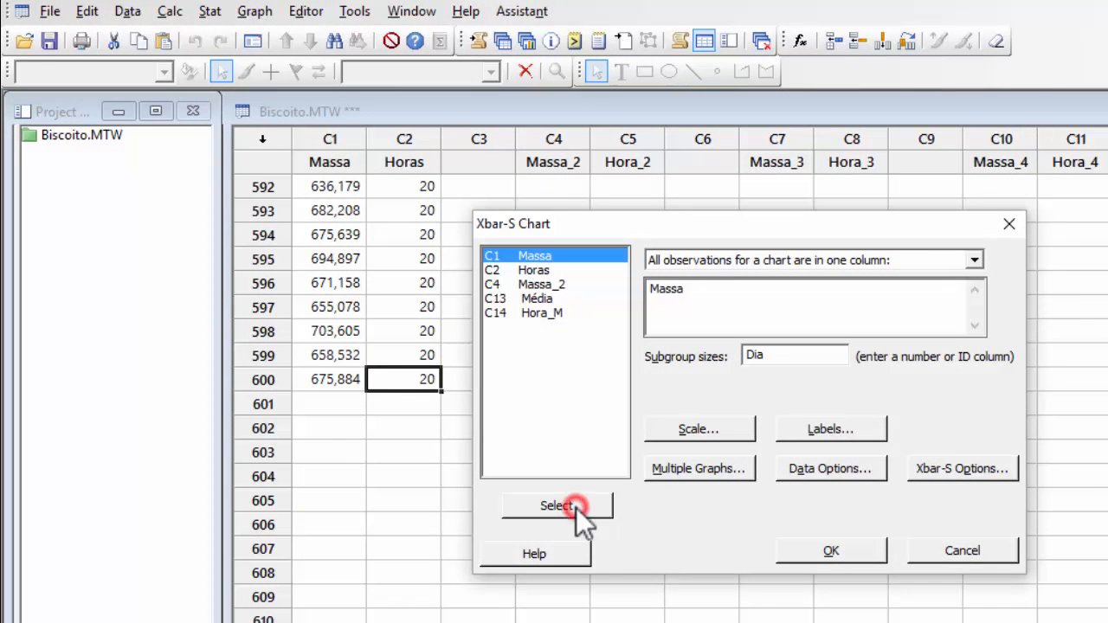
left_click(706, 298)
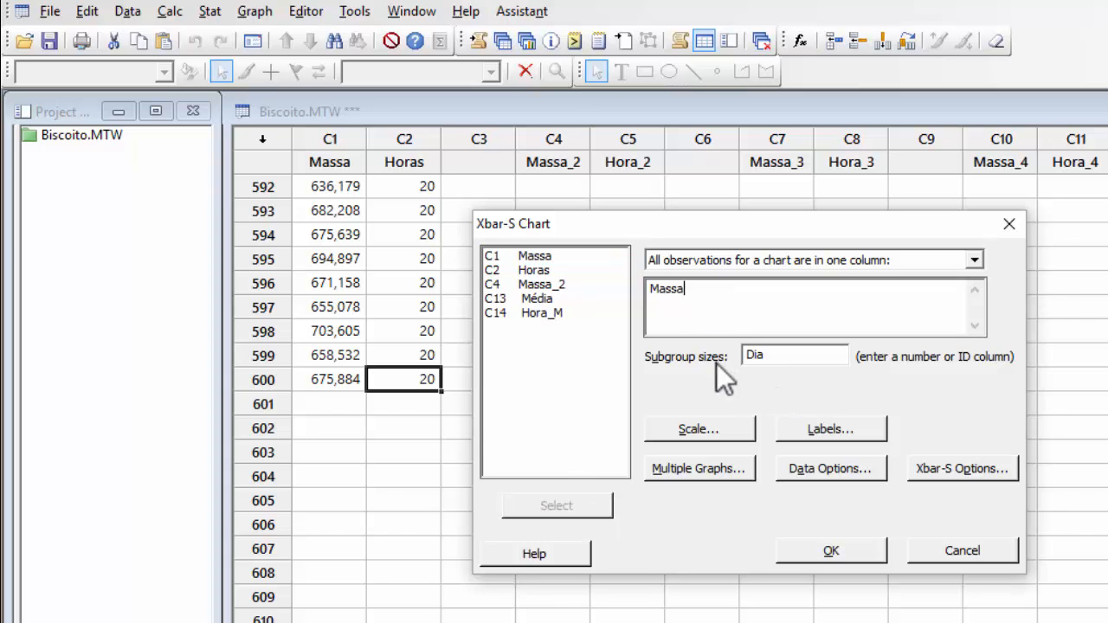
double_click(804, 361)
key("BackSpace")
type("Horas")
- Create the Xbar-S chart with Sbar estimation, additional limits at 2 standard deviations, and storage of the means and standard deviations
left_click(953, 479)
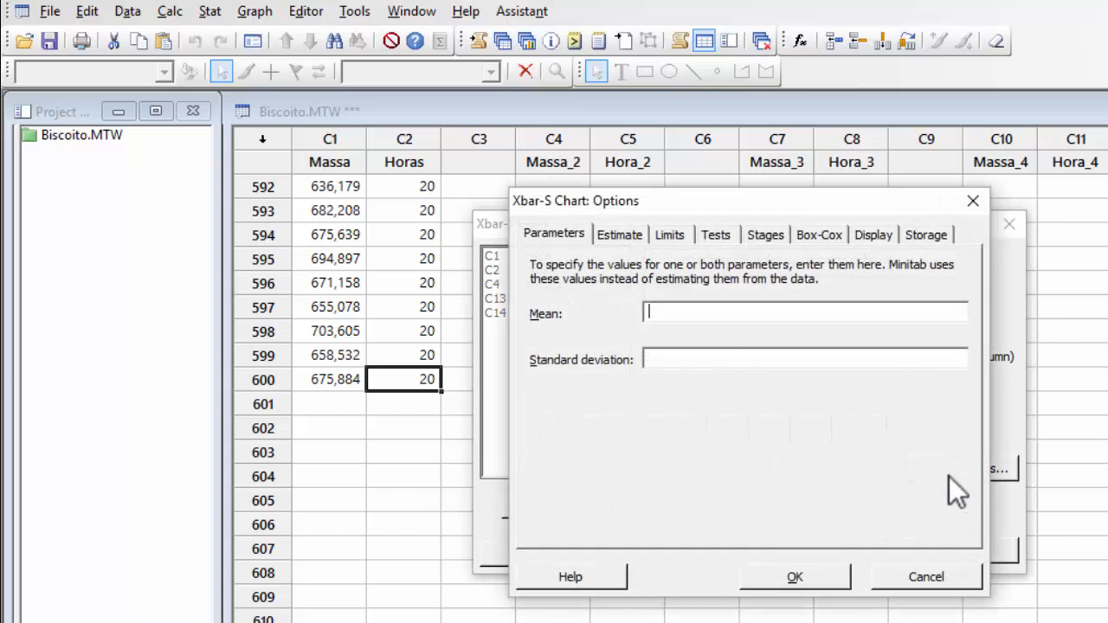
left_click(619, 235)
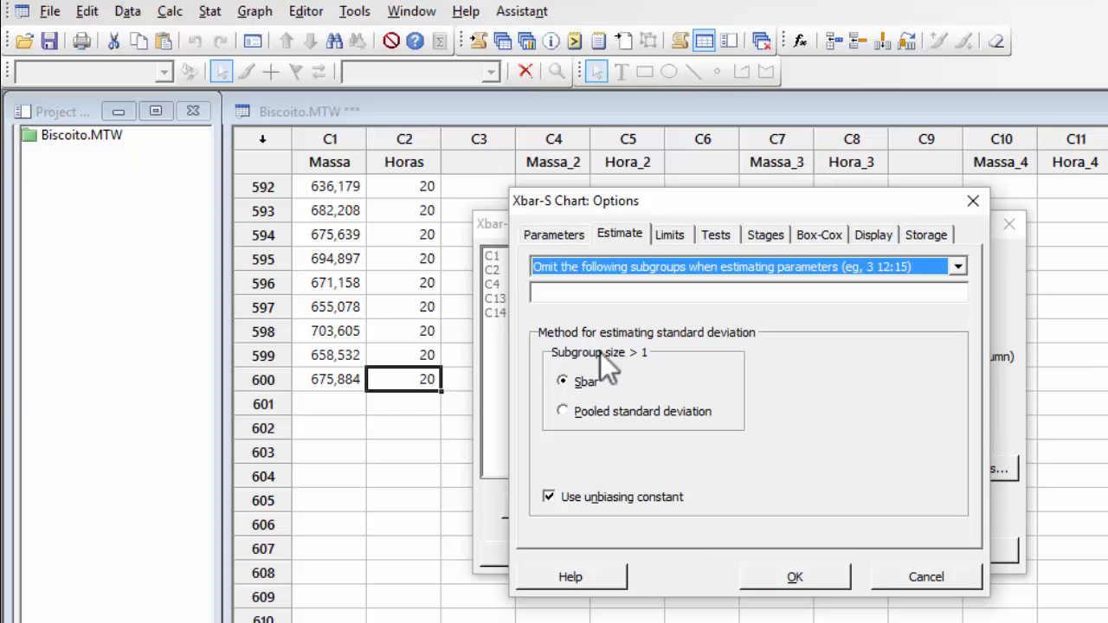
left_click(681, 241)
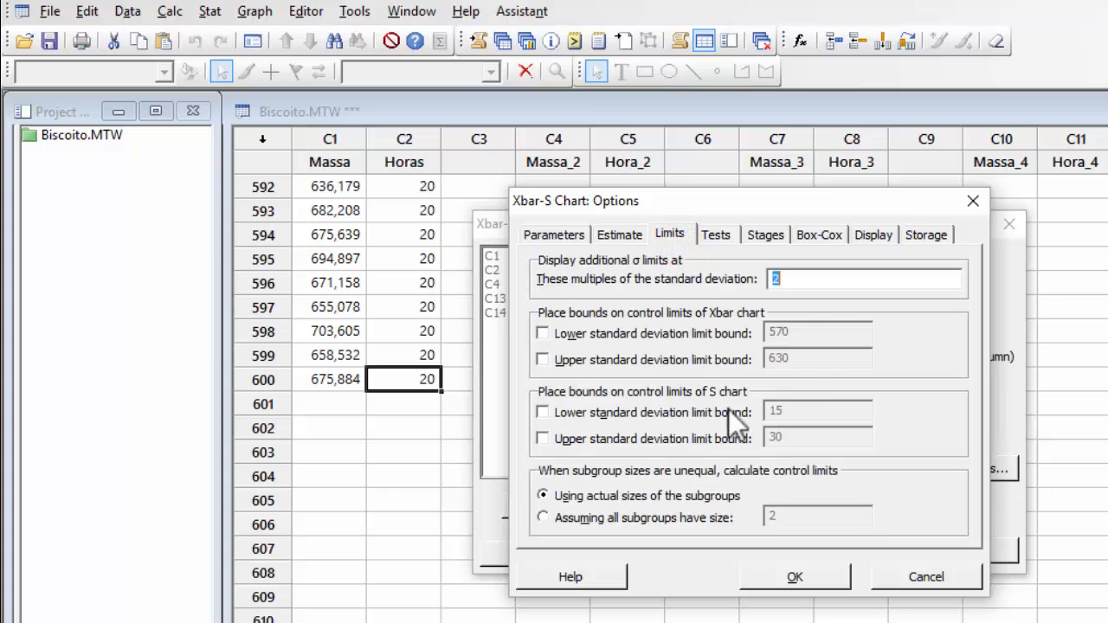
left_click(784, 279)
left_click(928, 239)
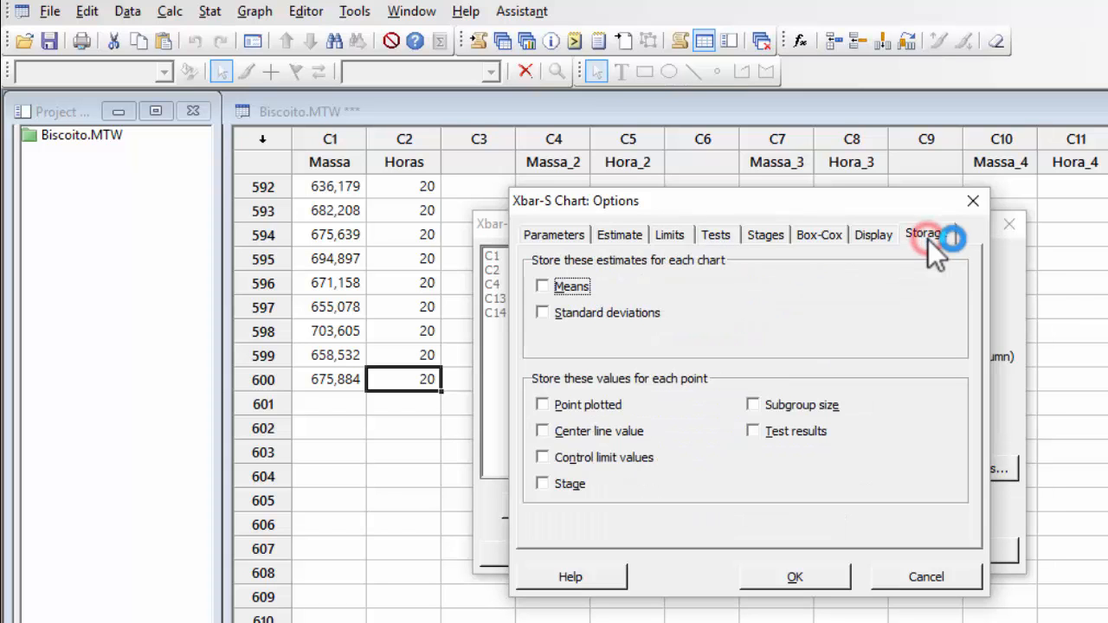
left_click(544, 313)
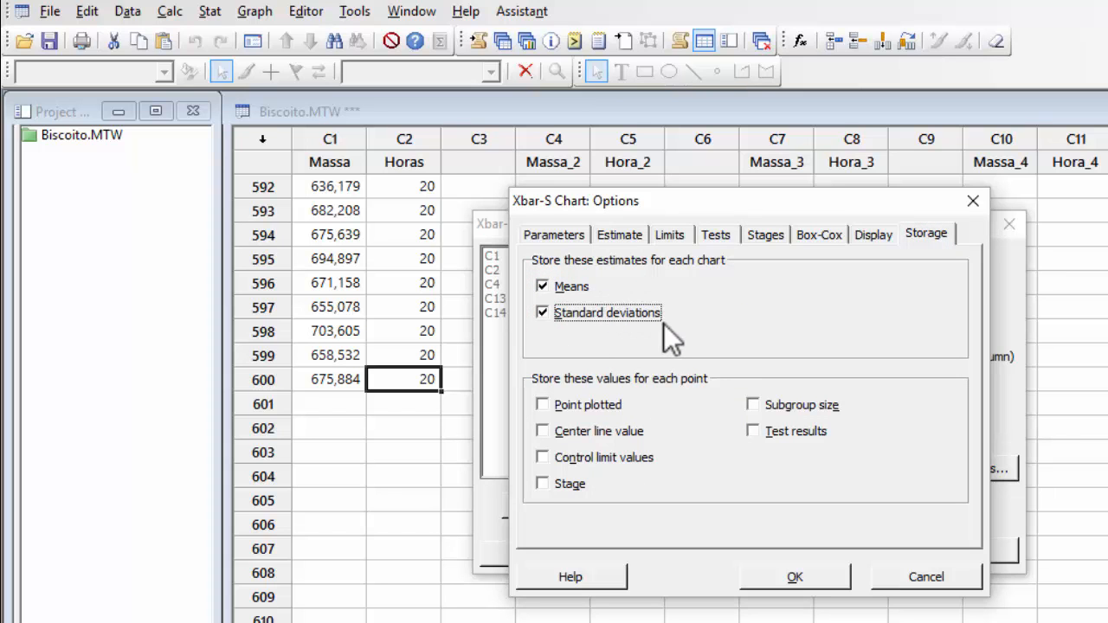
left_click(794, 579)
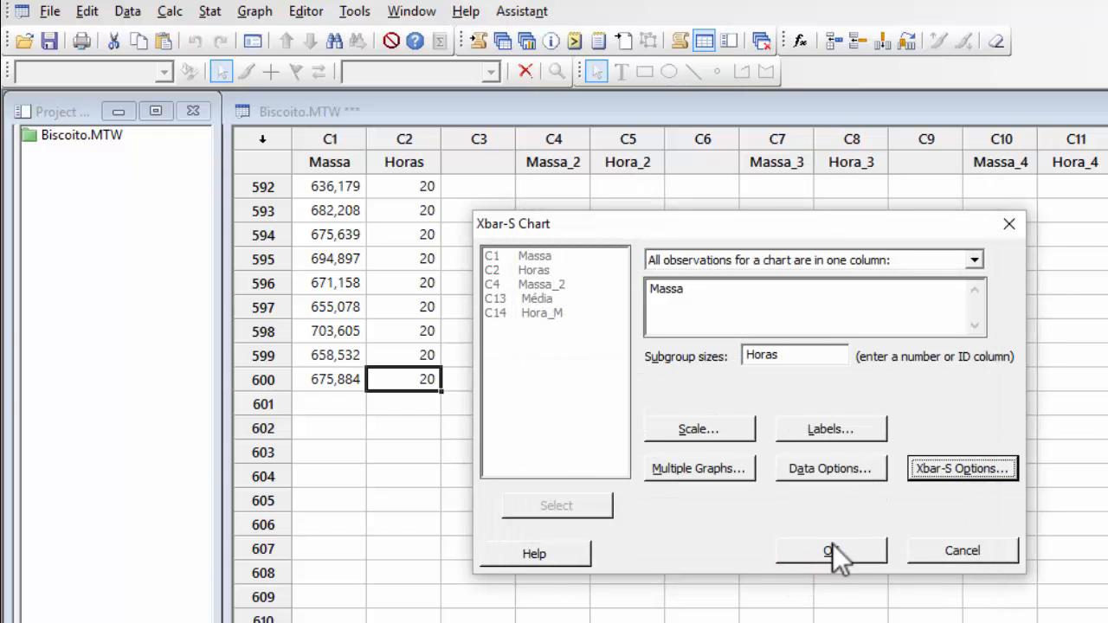
left_click(832, 547)
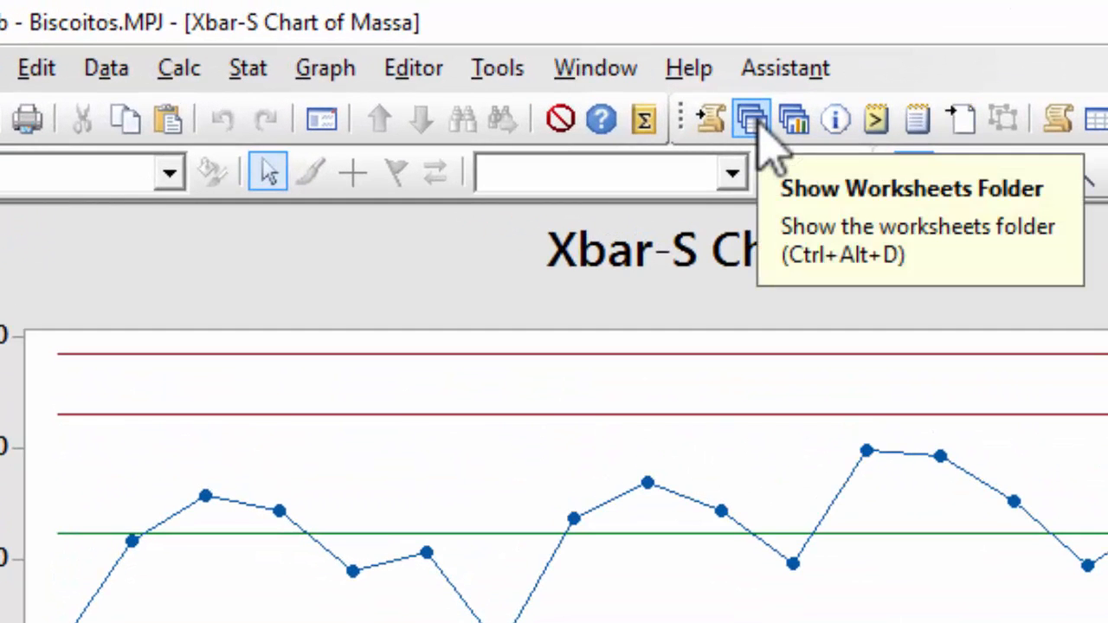
- Return to the Biscoito.MTW worksheet and start a normal capability analysis using Média as the single data column
left_click(755, 123)
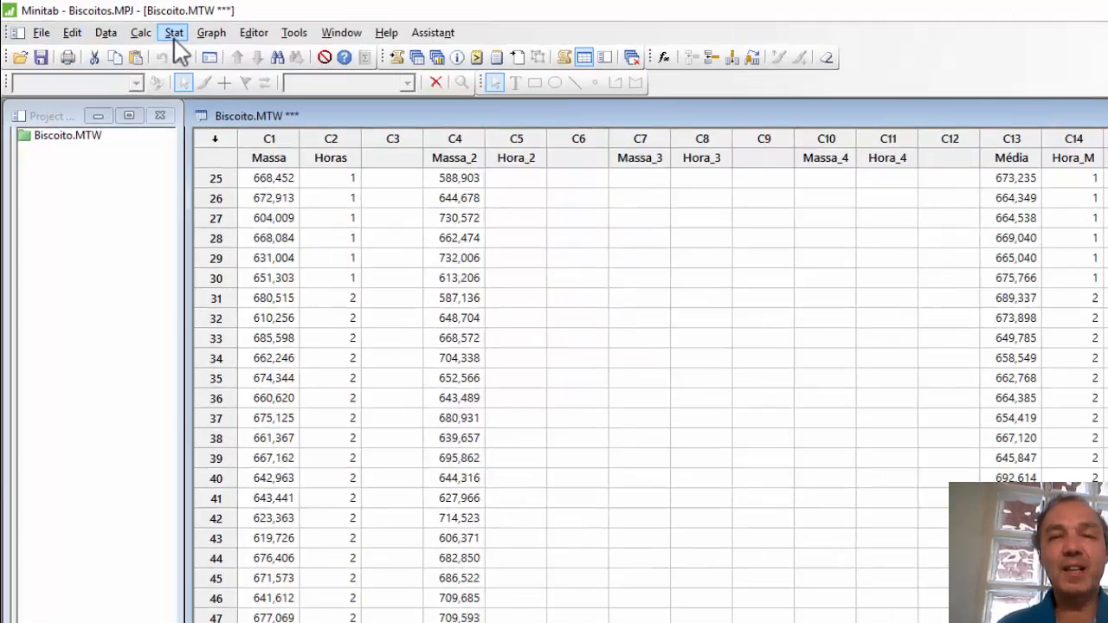
left_click(155, 31)
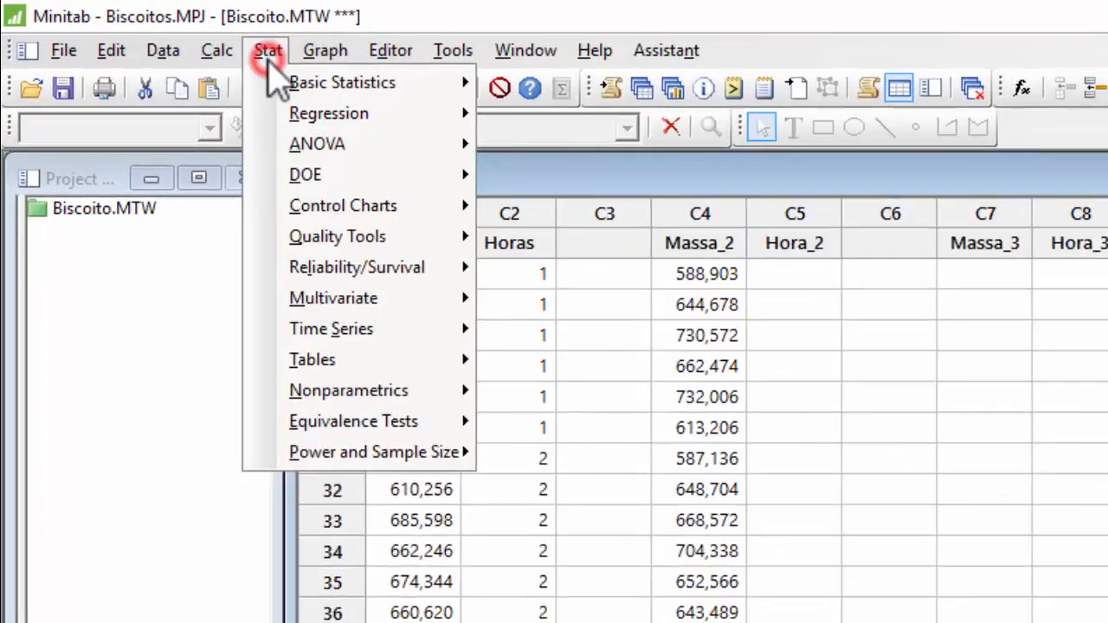
mouse_move(451, 316)
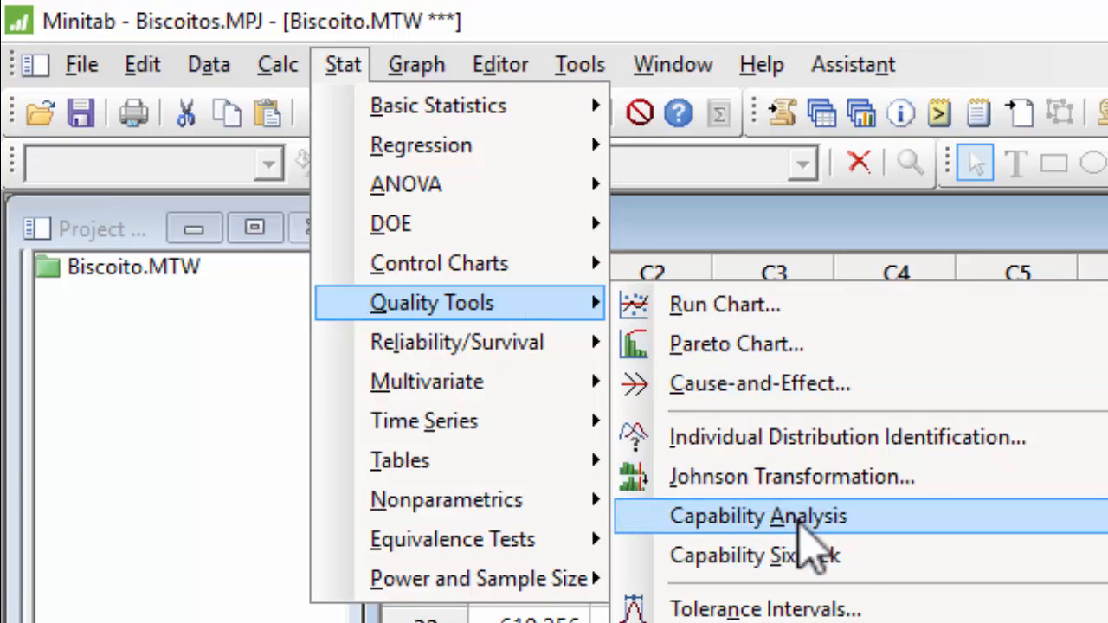
left_click(1035, 520)
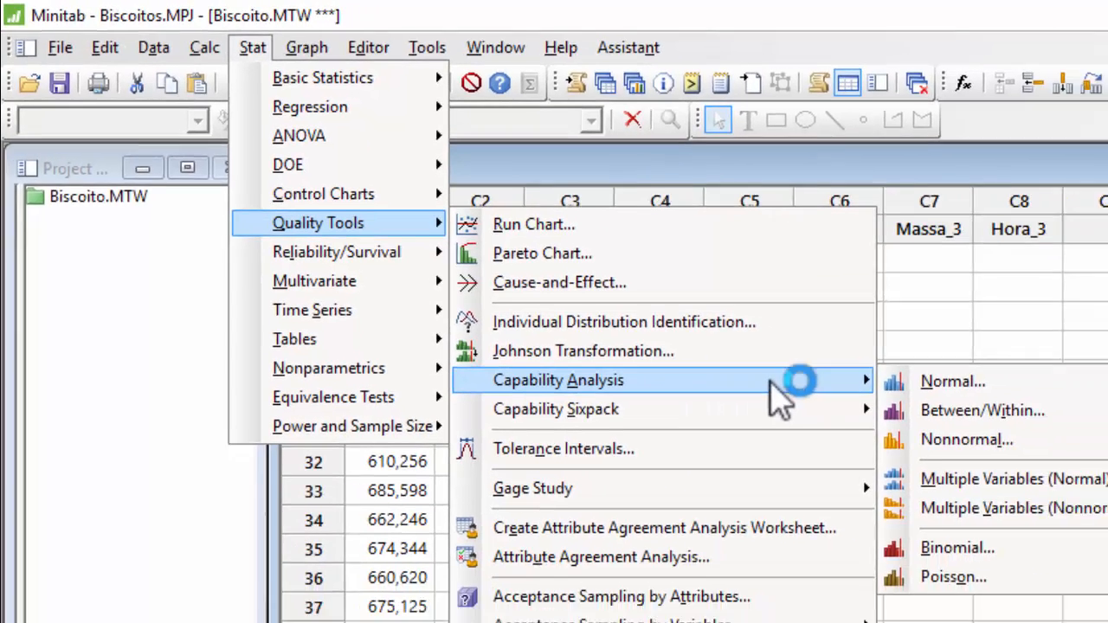
left_click(967, 382)
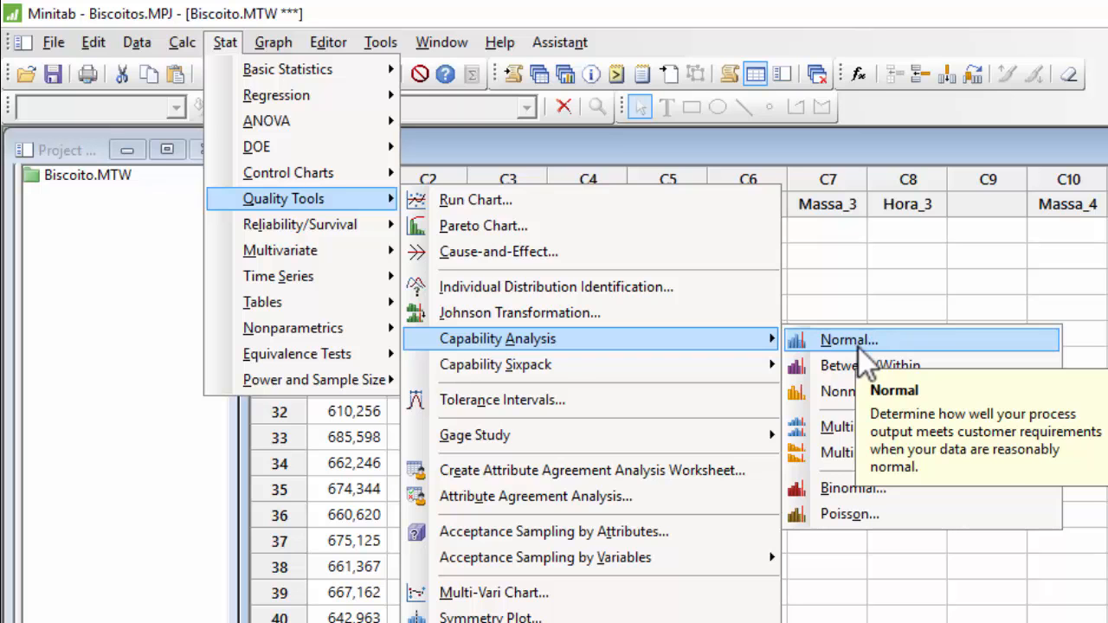
left_click(820, 341)
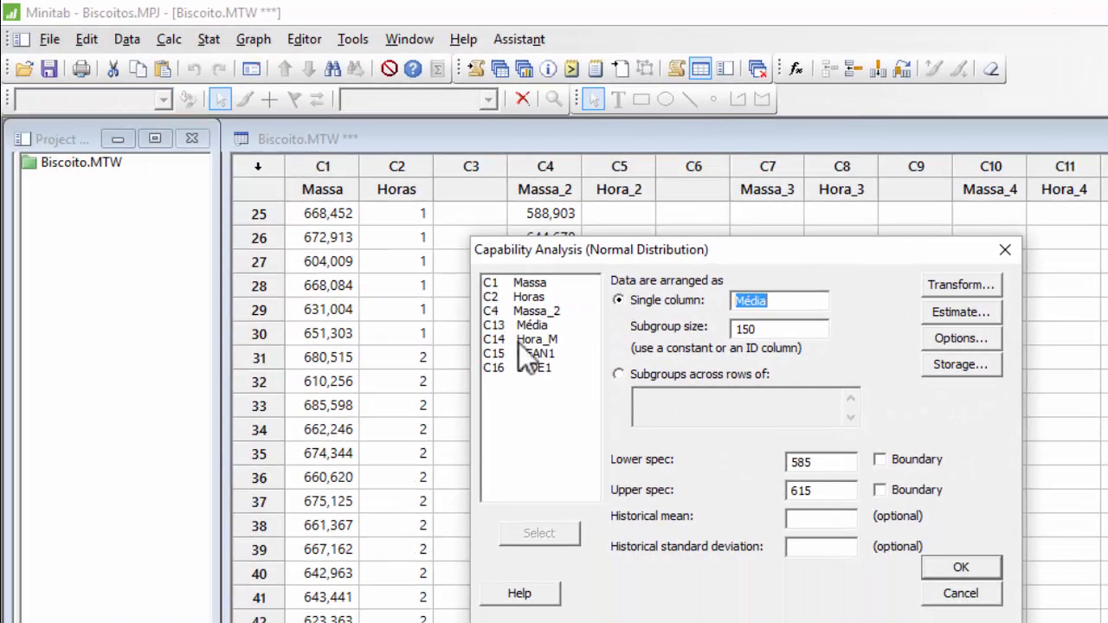
left_click(529, 327)
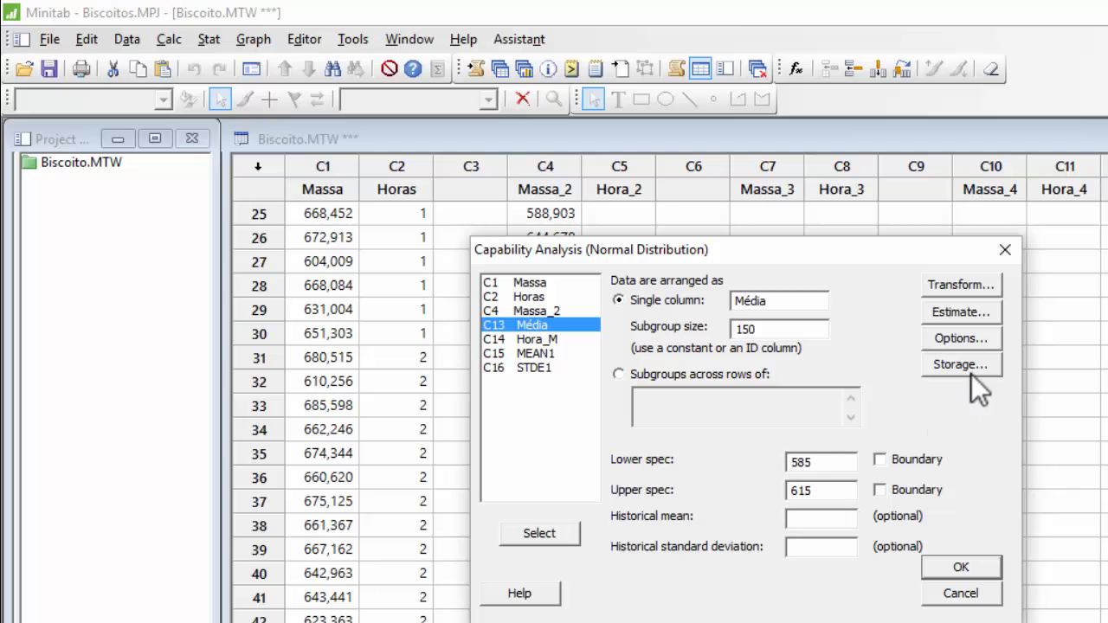
- Generate the Média capability report with subgroup size 150, specs 585 and 615, target 600 and Sbar estimation
left_click(967, 340)
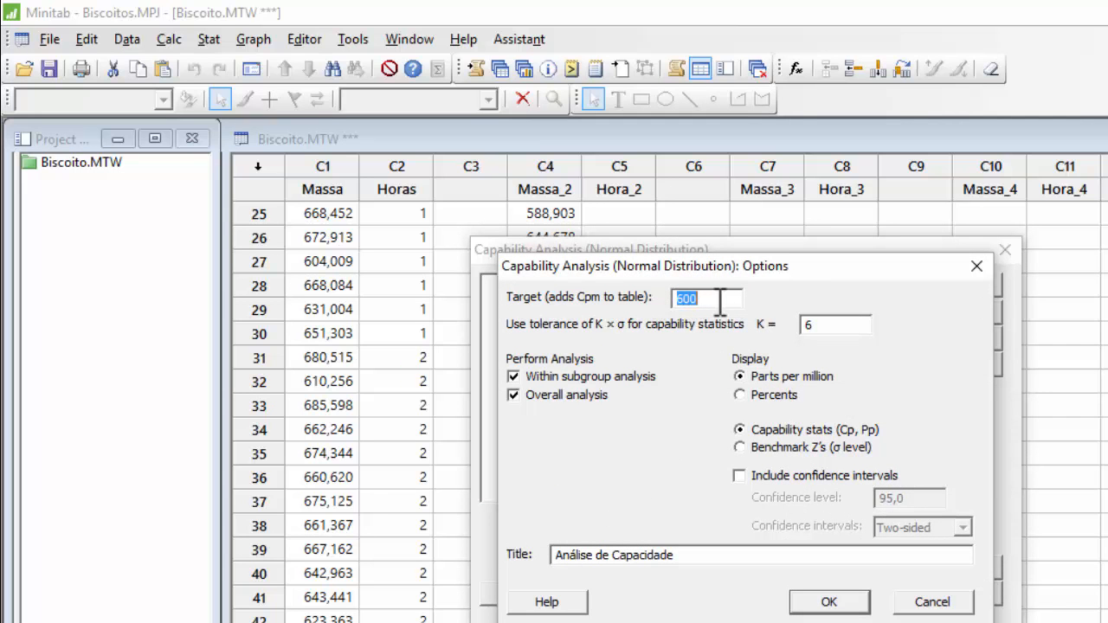
left_click(844, 598)
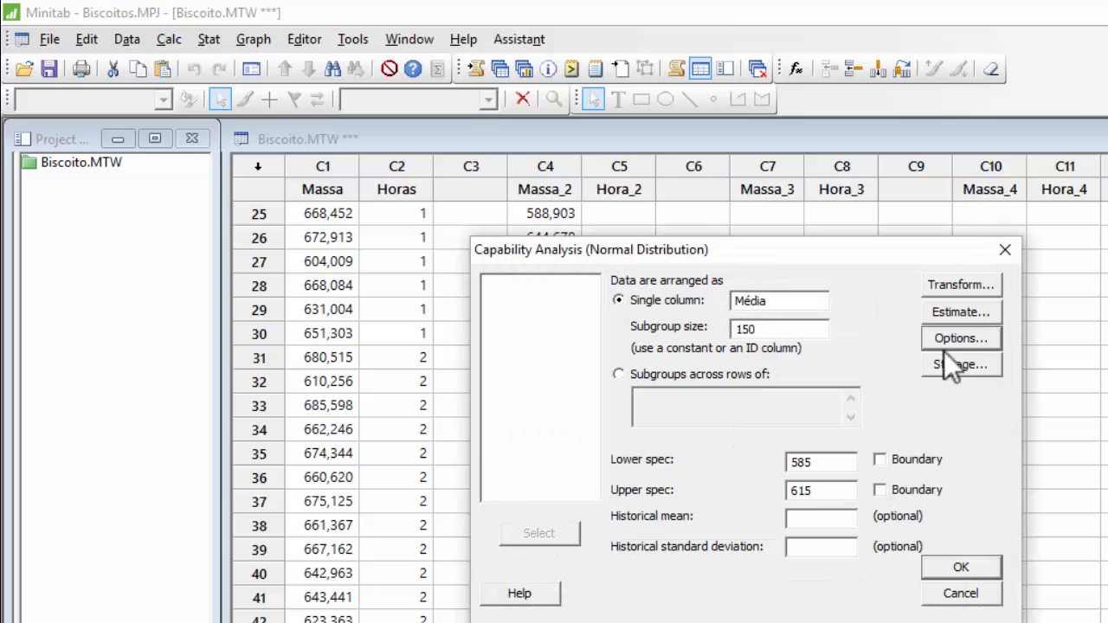
left_click(960, 317)
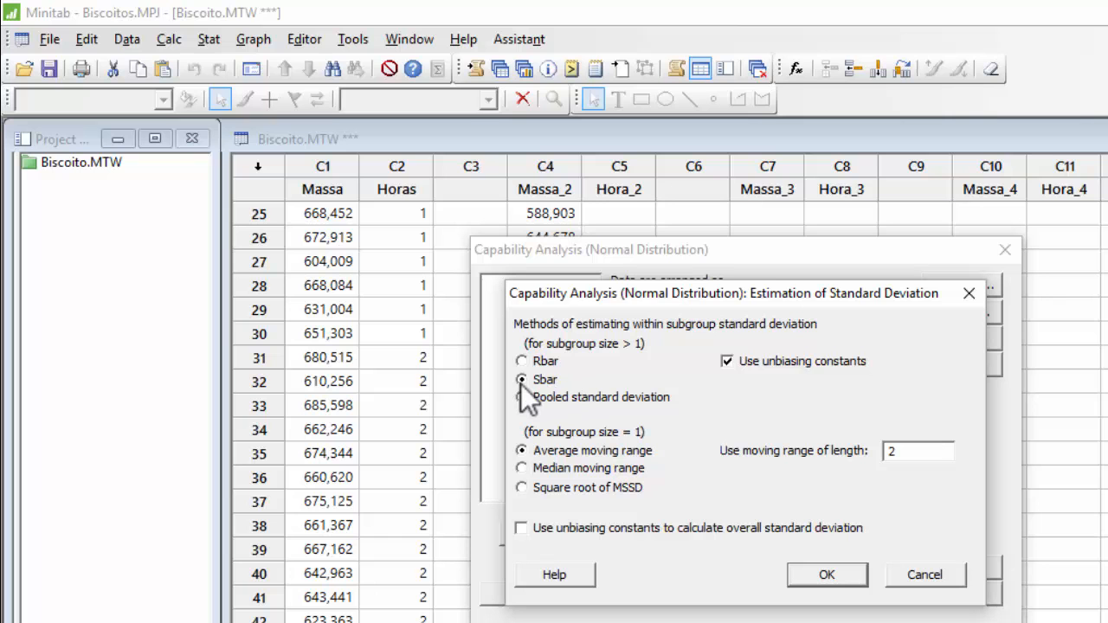
left_click(824, 576)
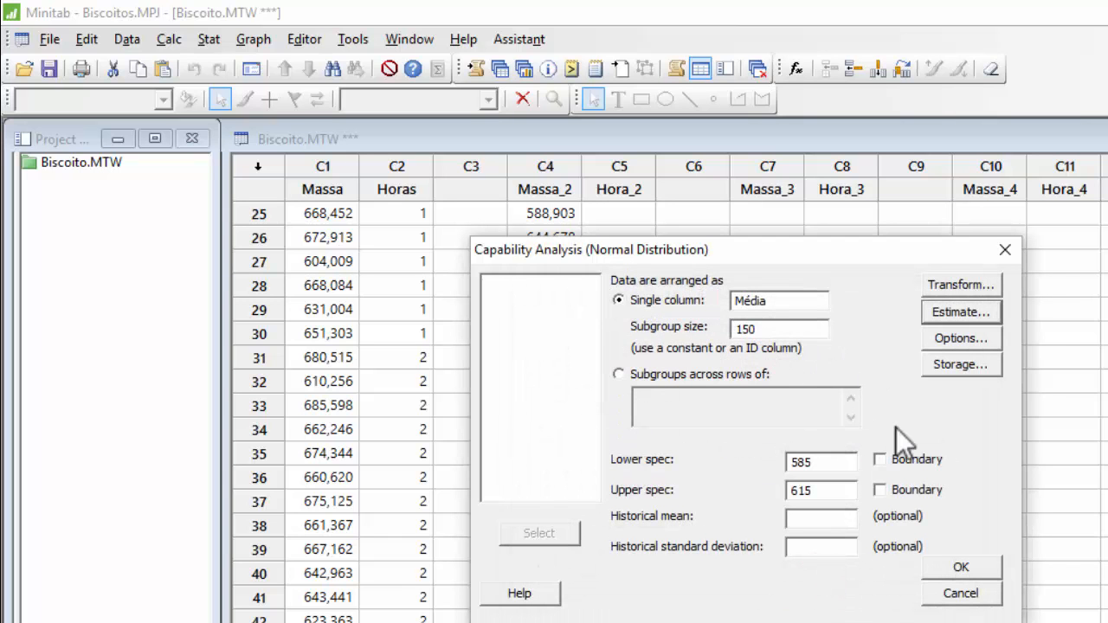
left_click(960, 568)
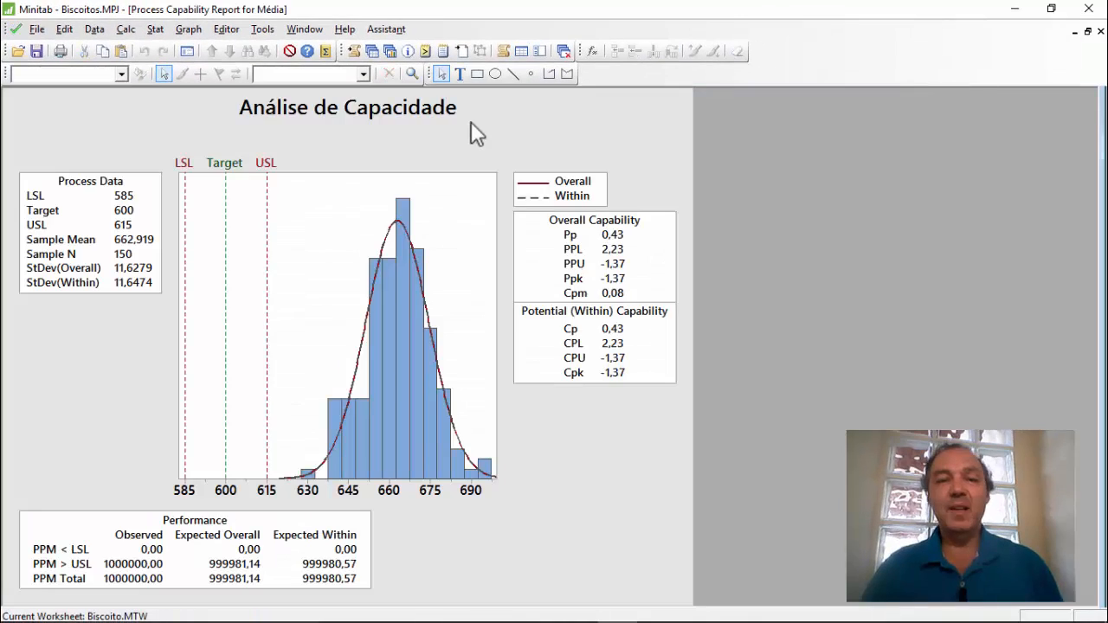